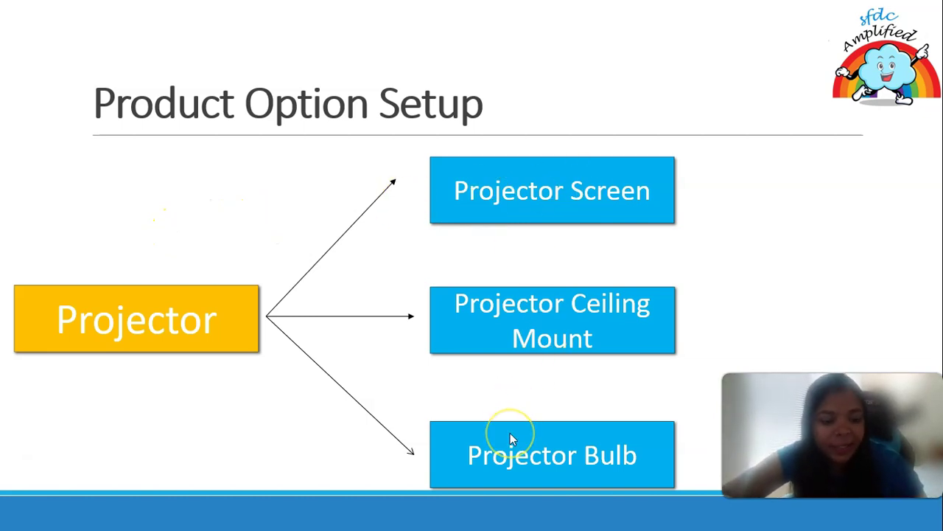
Switch to Salesforce and start a new product option from the Projector product's related options.
{"action": "key", "text": "alt+Tab"}
{"action": "key", "text": "alt+Tab"}
{"action": "key", "text": "alt+Tab"}
{"action": "left_click", "coordinate": [42, 251]}
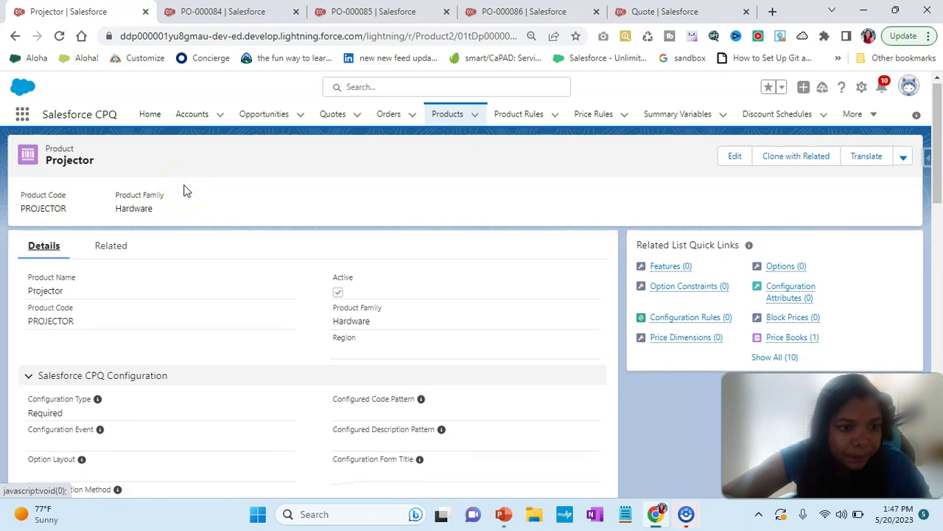
{"action": "left_click", "coordinate": [110, 244]}
{"action": "scroll", "coordinate": [112, 248], "scroll_direction": "down", "scroll_amount": 2}
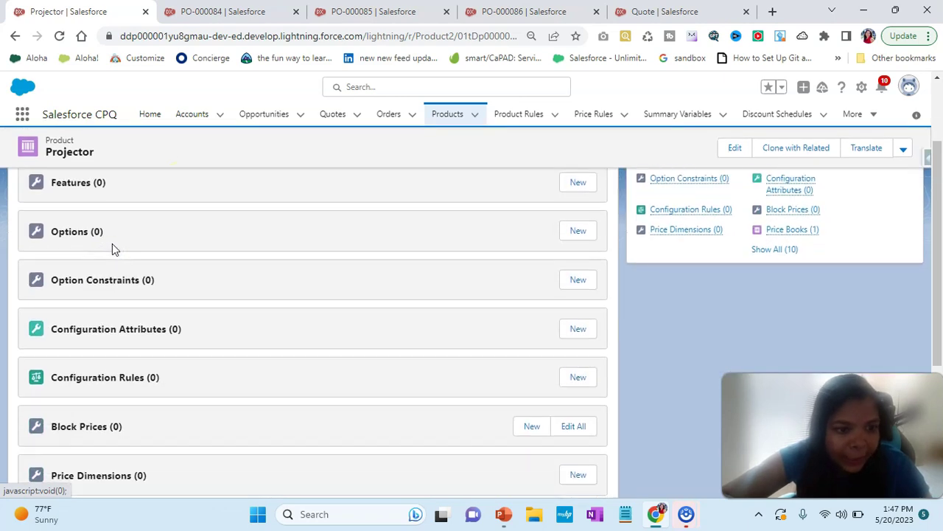
{"action": "left_click", "coordinate": [581, 233]}
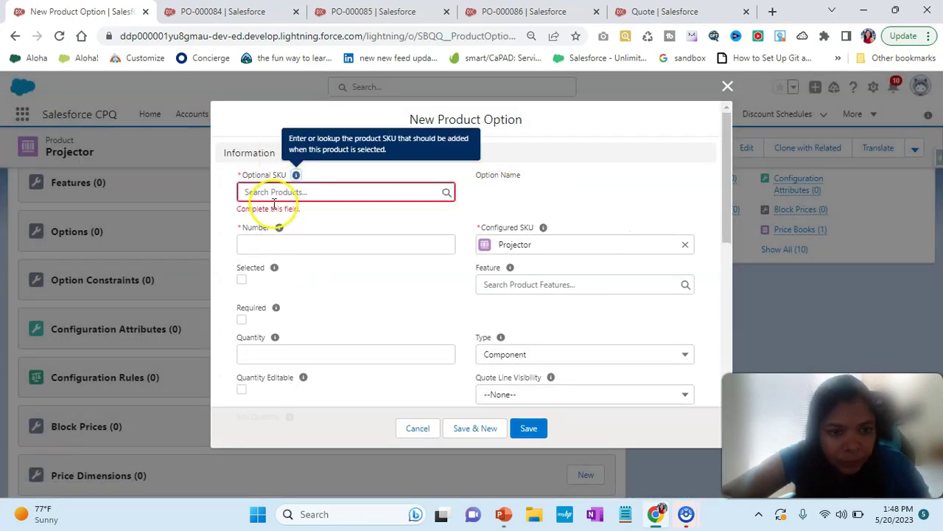
Set the new option's Optional SKU to Projector Screen and its Number to 10.
{"action": "left_click", "coordinate": [270, 198]}
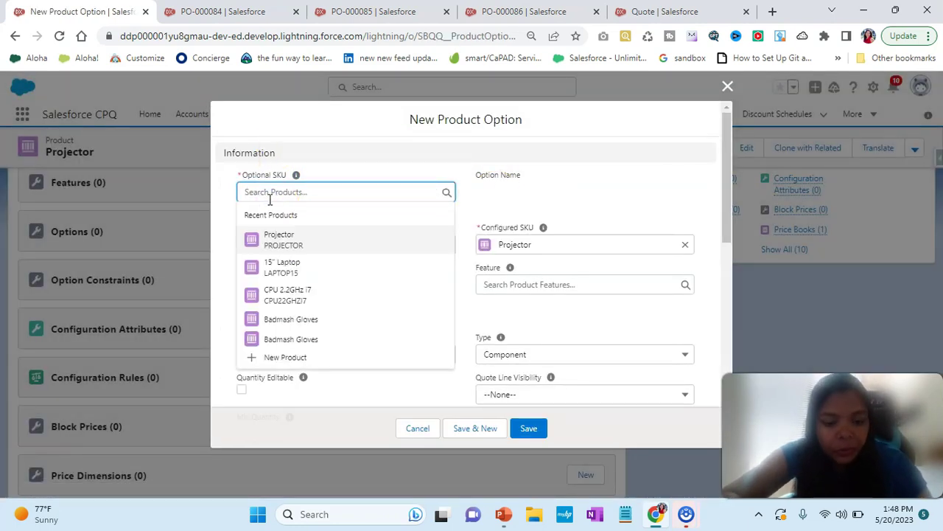
{"action": "type", "text": "Screen"}
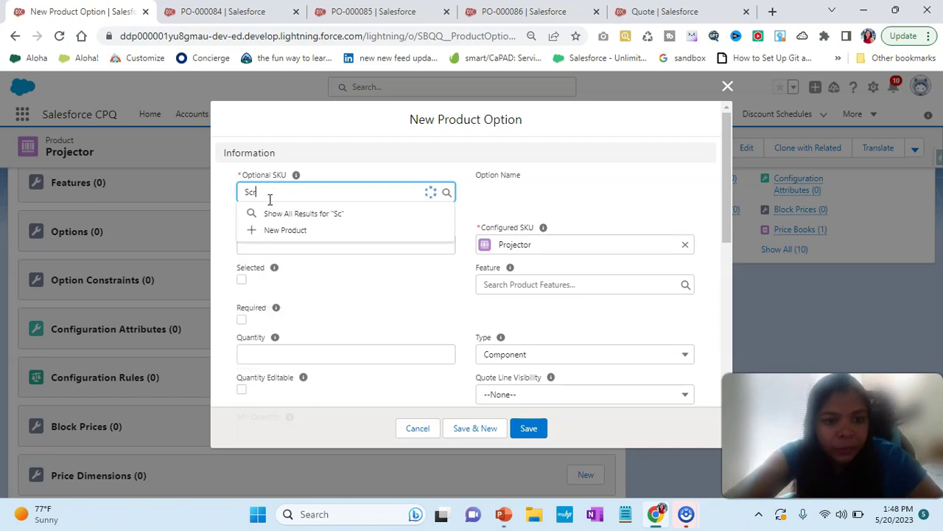
{"action": "left_click", "coordinate": [280, 235]}
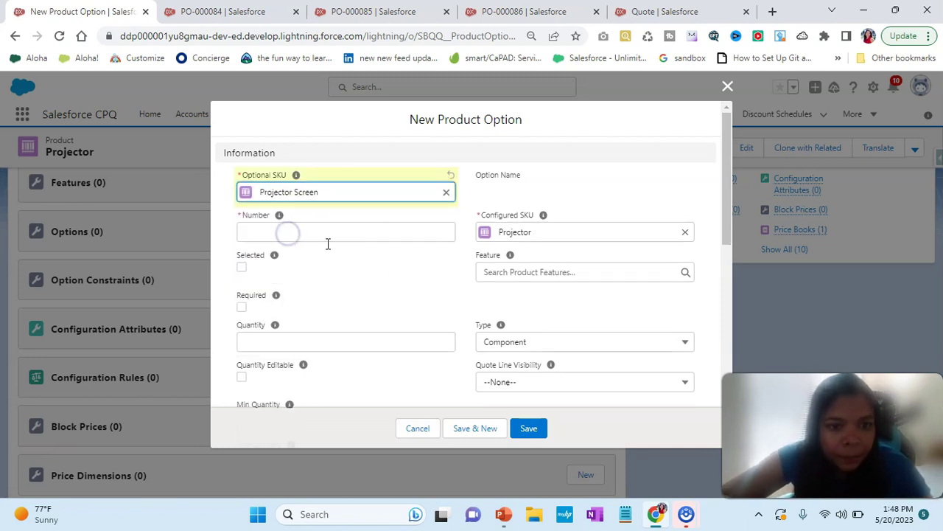
{"action": "left_click", "coordinate": [358, 236]}
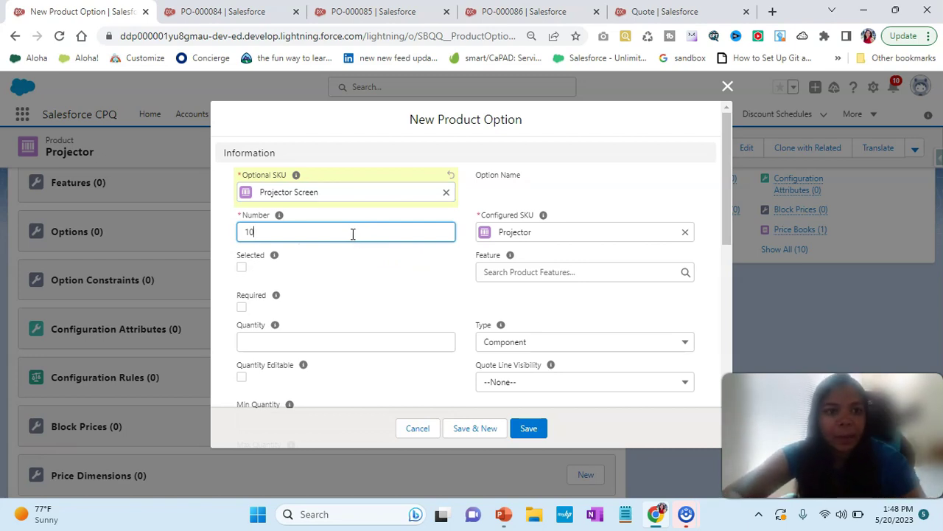
{"action": "left_click", "coordinate": [364, 254]}
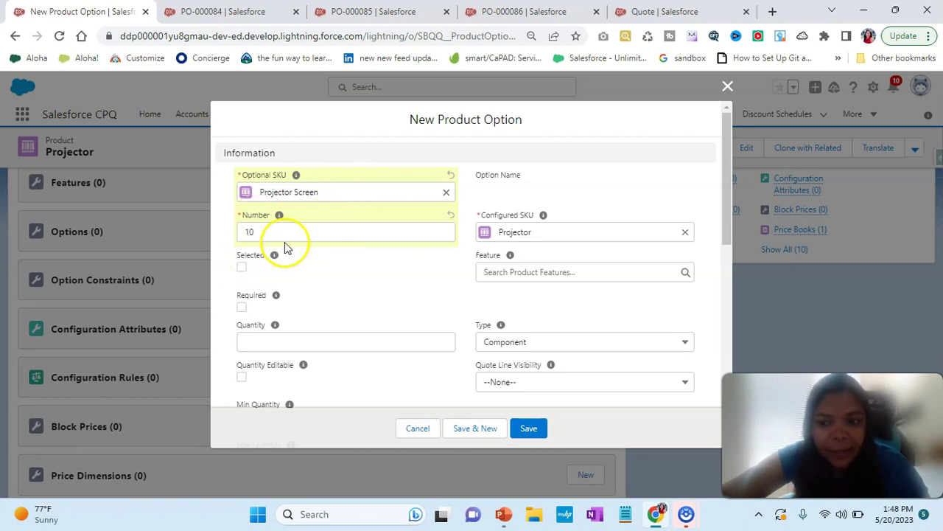
Mark the Projector Screen option as Selected and Required with Quantity 1, and save it while starting another option.
{"action": "left_click", "coordinate": [242, 266]}
{"action": "scroll", "coordinate": [305, 292], "scroll_direction": "down", "scroll_amount": 1}
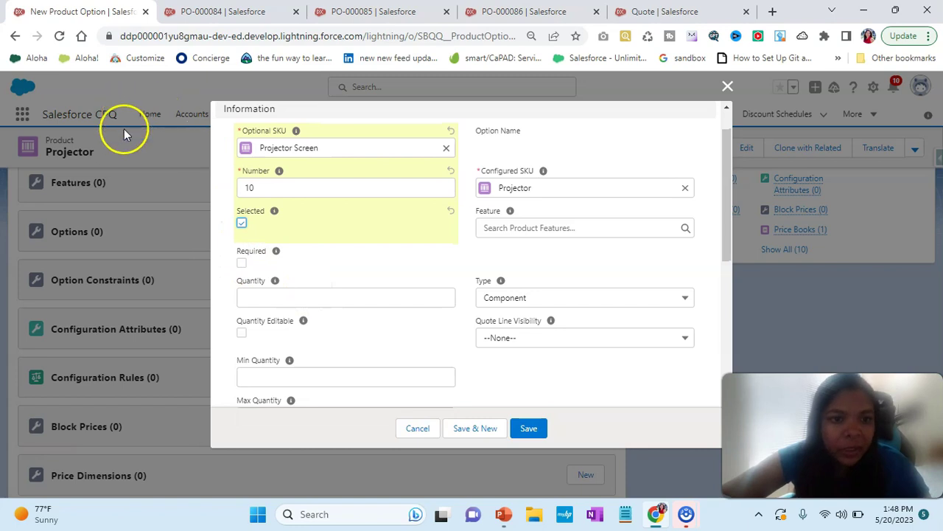
{"action": "left_click", "coordinate": [242, 264]}
{"action": "left_click", "coordinate": [254, 300]}
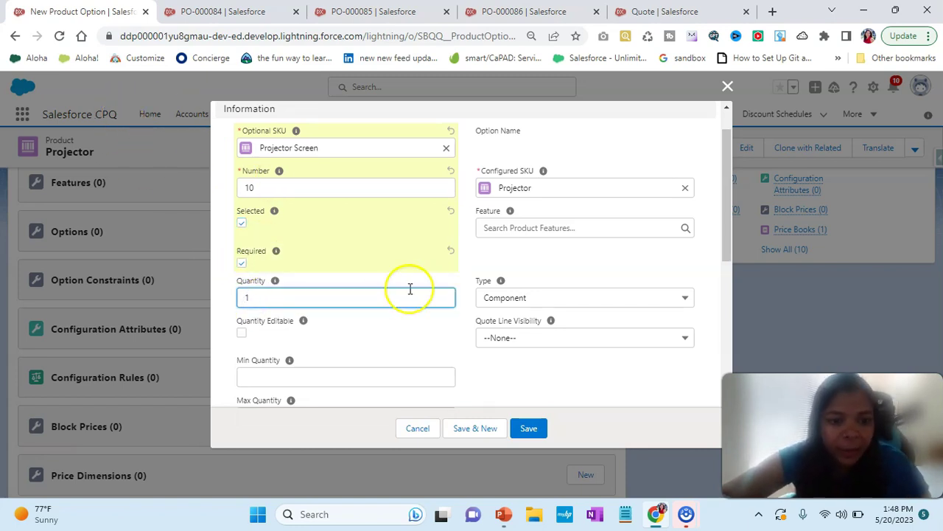
{"action": "left_click", "coordinate": [507, 247]}
{"action": "scroll", "coordinate": [311, 206], "scroll_direction": "down", "scroll_amount": 1}
{"action": "scroll", "coordinate": [294, 127], "scroll_direction": "up", "scroll_amount": 1}
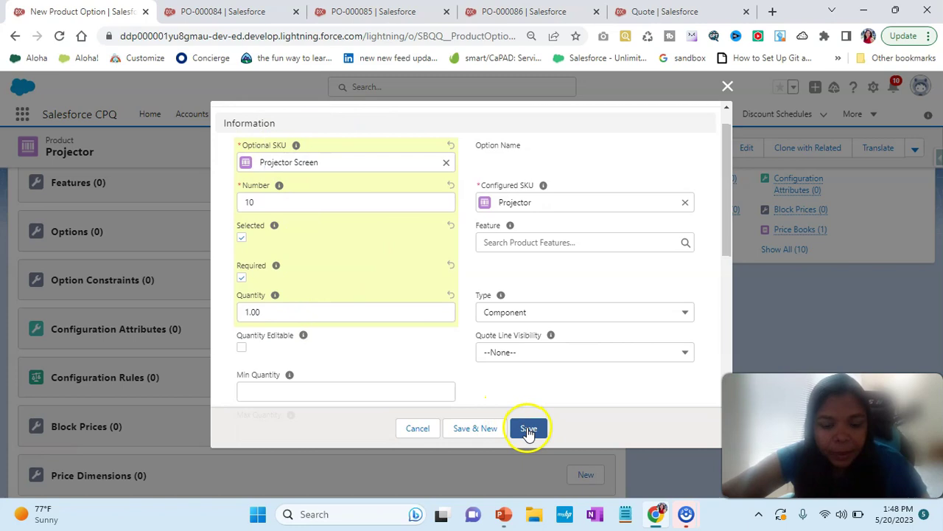
{"action": "left_click", "coordinate": [475, 428]}
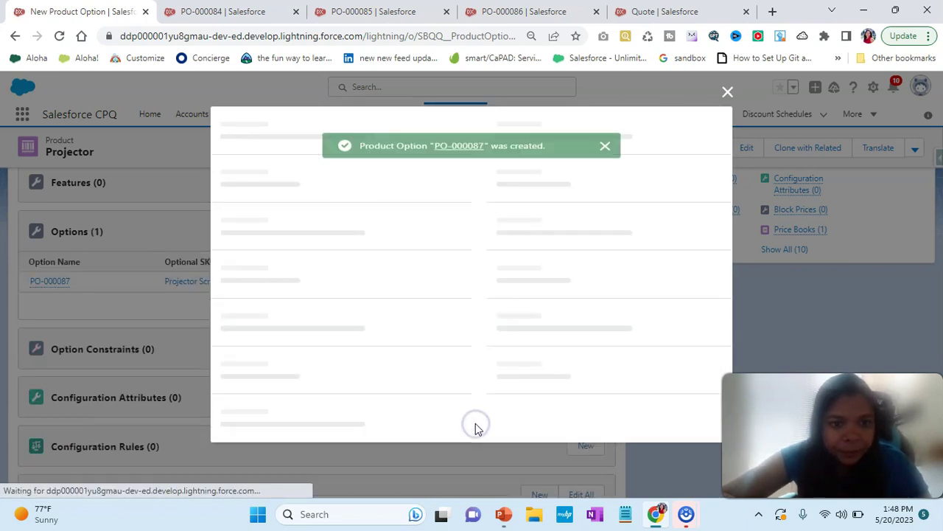
Set the second option's Optional SKU to Projector Ceiling Mount and its Number to 20.
{"action": "left_click", "coordinate": [311, 188]}
{"action": "type", "text": "p"}
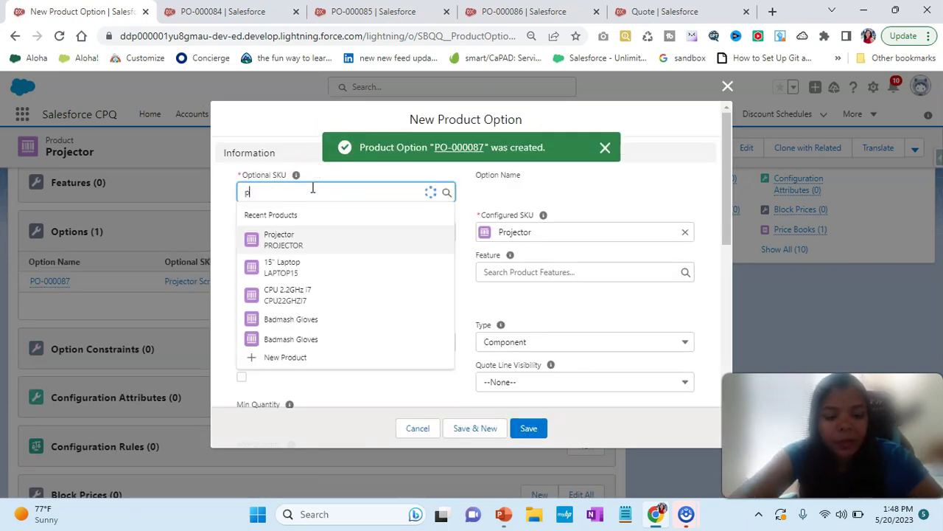
{"action": "type", "text": "rojector cei"}
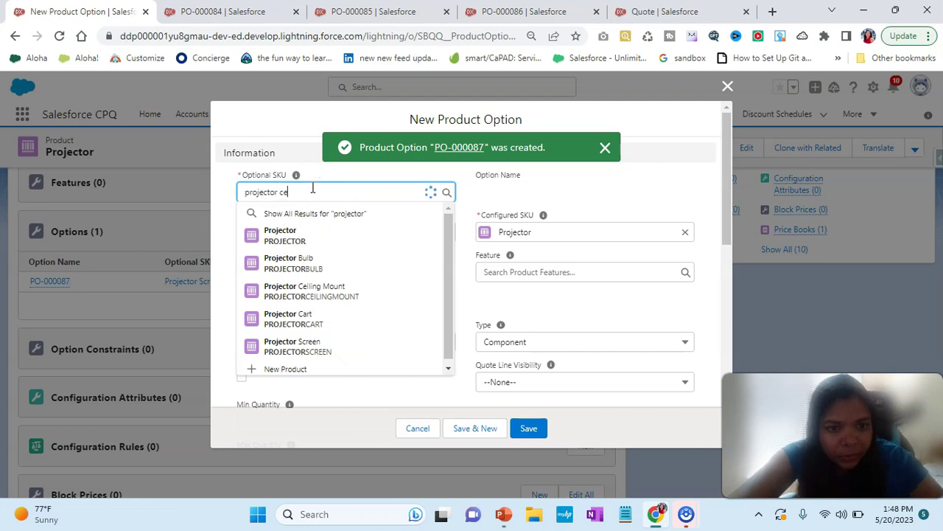
{"action": "left_click", "coordinate": [322, 231]}
{"action": "left_click", "coordinate": [249, 233]}
{"action": "type", "text": "20"}
{"action": "left_click", "coordinate": [342, 263]}
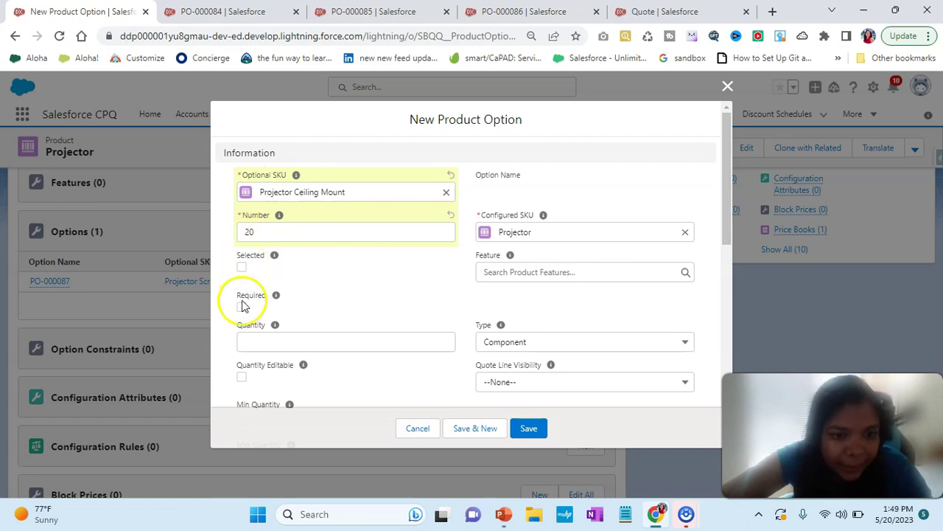
Give the Projector Ceiling Mount option a Quantity of 2 and save it while starting another option.
{"action": "scroll", "coordinate": [268, 371], "scroll_direction": "down", "scroll_amount": 1}
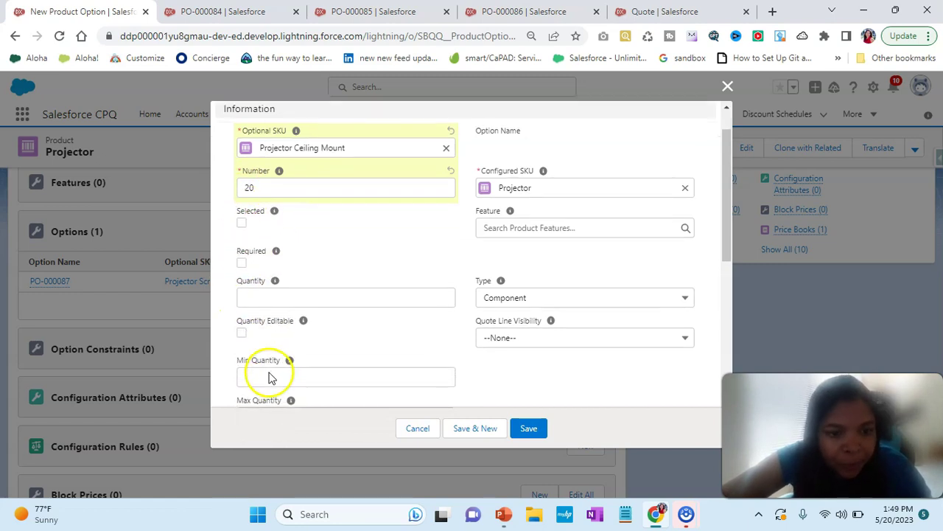
{"action": "left_click", "coordinate": [245, 302]}
{"action": "type", "text": "2"}
{"action": "left_click", "coordinate": [337, 265]}
{"action": "scroll", "coordinate": [337, 269], "scroll_direction": "down", "scroll_amount": 1}
{"action": "scroll", "coordinate": [336, 269], "scroll_direction": "up", "scroll_amount": 1}
{"action": "left_click", "coordinate": [499, 429]}
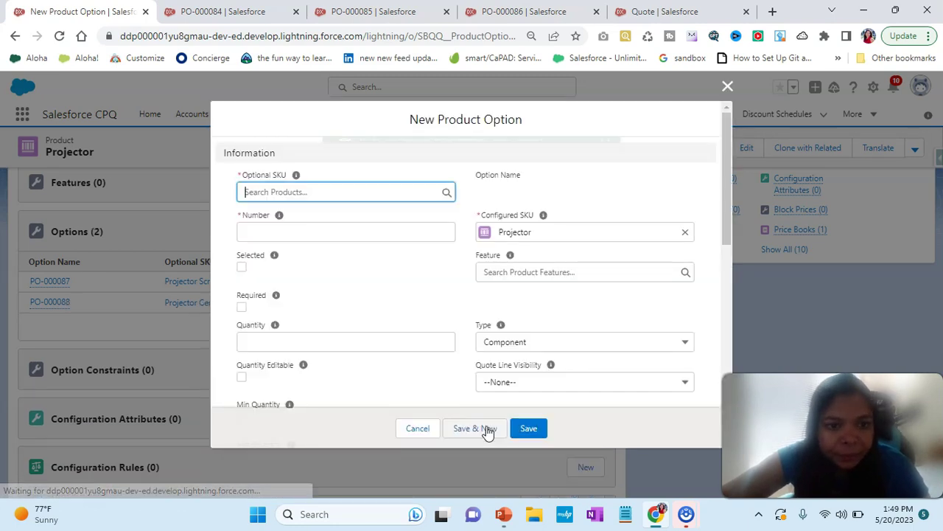
Set the third option's Optional SKU to Projector Bulb and its Number to 30.
{"action": "left_click", "coordinate": [317, 224]}
{"action": "type", "text": "Projector Bu"}
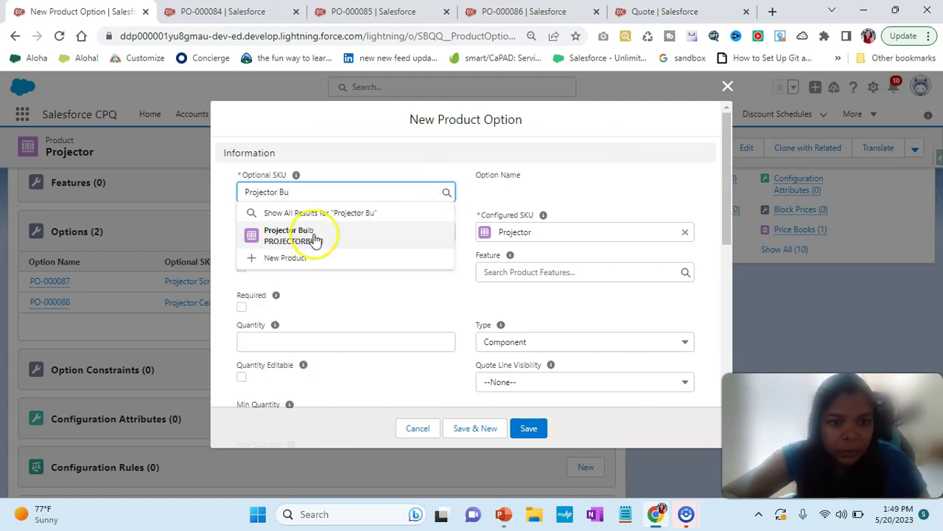
{"action": "left_click", "coordinate": [315, 233]}
{"action": "left_click", "coordinate": [281, 229]}
{"action": "type", "text": "30"}
{"action": "left_click", "coordinate": [317, 268]}
Make the Projector Bulb option's quantity editable and save the option.
{"action": "scroll", "coordinate": [329, 274], "scroll_direction": "down", "scroll_amount": 1}
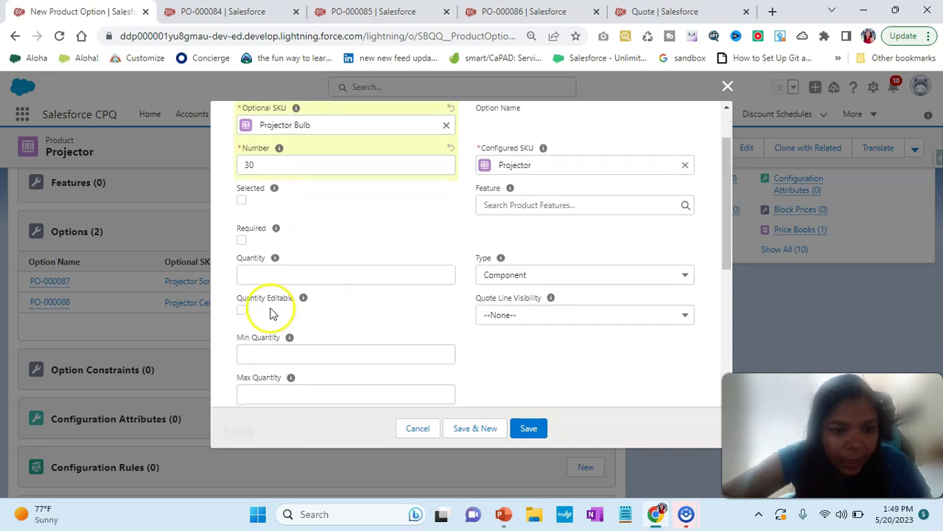
{"action": "left_click", "coordinate": [241, 312]}
{"action": "scroll", "coordinate": [386, 243], "scroll_direction": "up", "scroll_amount": 1}
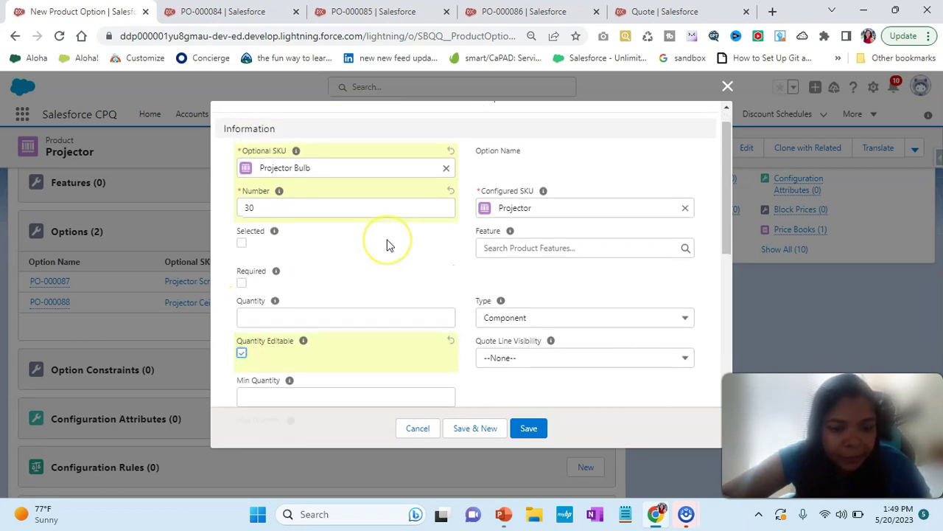
{"action": "left_click", "coordinate": [529, 429]}
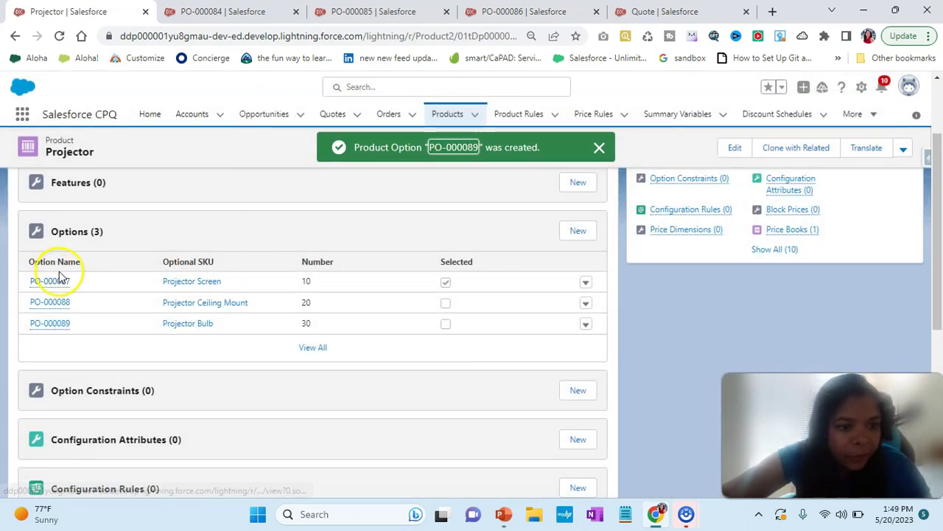
Open the Projector Screen, Projector Ceiling Mount and Projector Bulb option records each in a separate browser tab.
{"action": "right_click", "coordinate": [50, 286]}
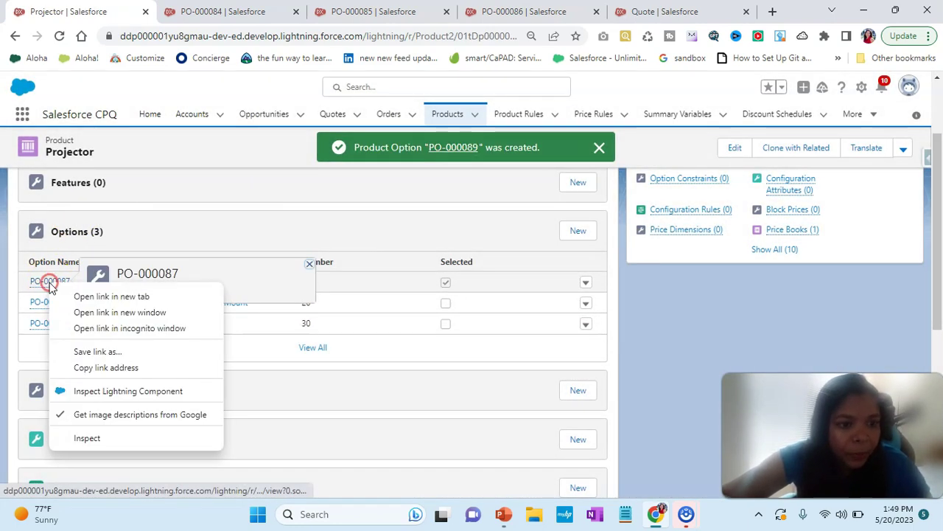
{"action": "left_click", "coordinate": [71, 293]}
{"action": "right_click", "coordinate": [51, 304]}
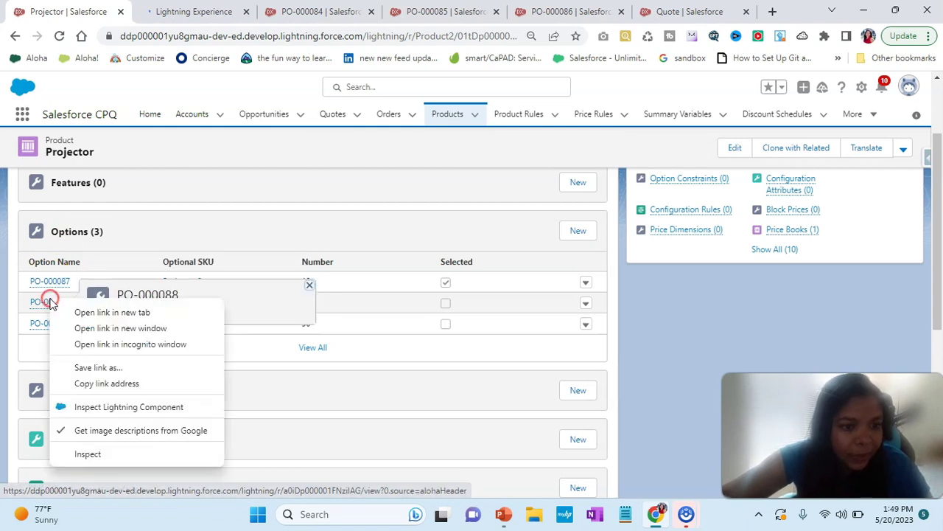
{"action": "left_click", "coordinate": [93, 311]}
{"action": "right_click", "coordinate": [43, 325]}
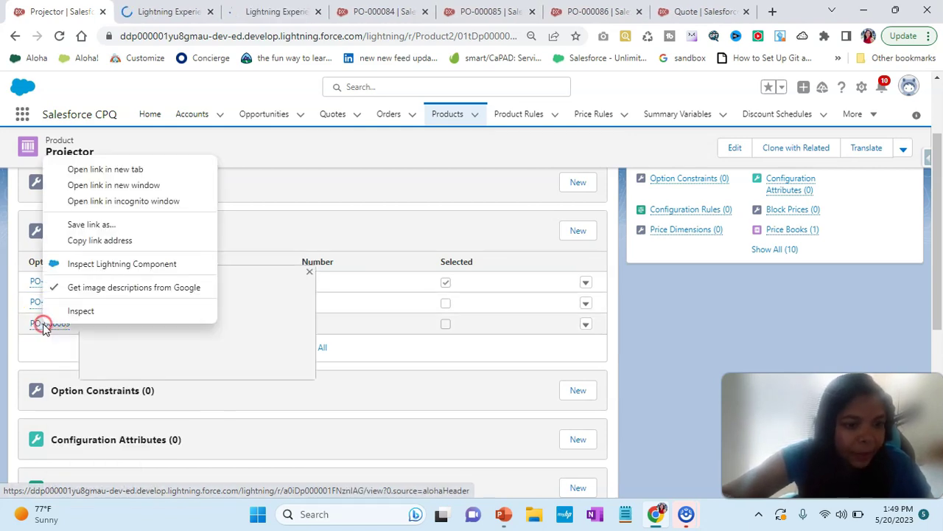
{"action": "left_click", "coordinate": [85, 171]}
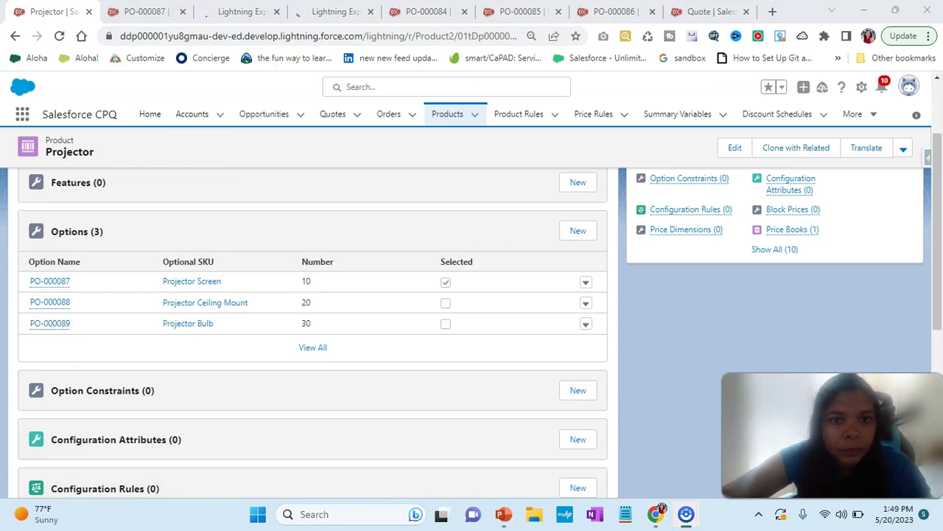
Close the browser tabs of the older product options PO-000084, PO-000085 and PO-000086.
{"action": "left_click", "coordinate": [427, 11]}
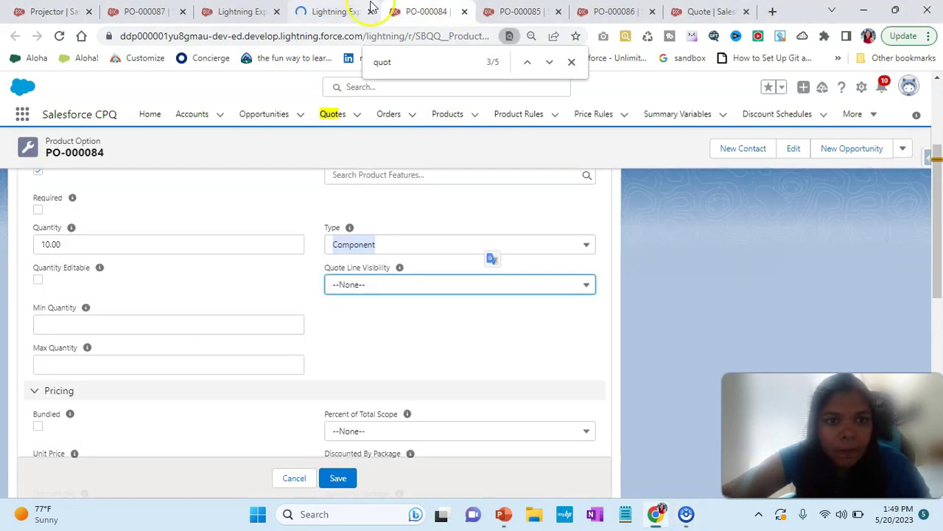
{"action": "left_click", "coordinate": [463, 11]}
{"action": "left_click", "coordinate": [465, 11]}
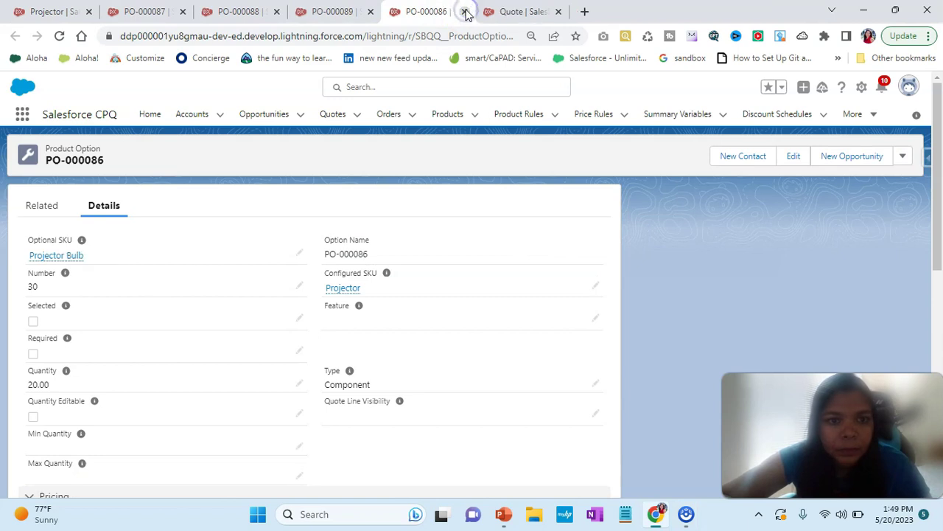
{"action": "left_click", "coordinate": [465, 11]}
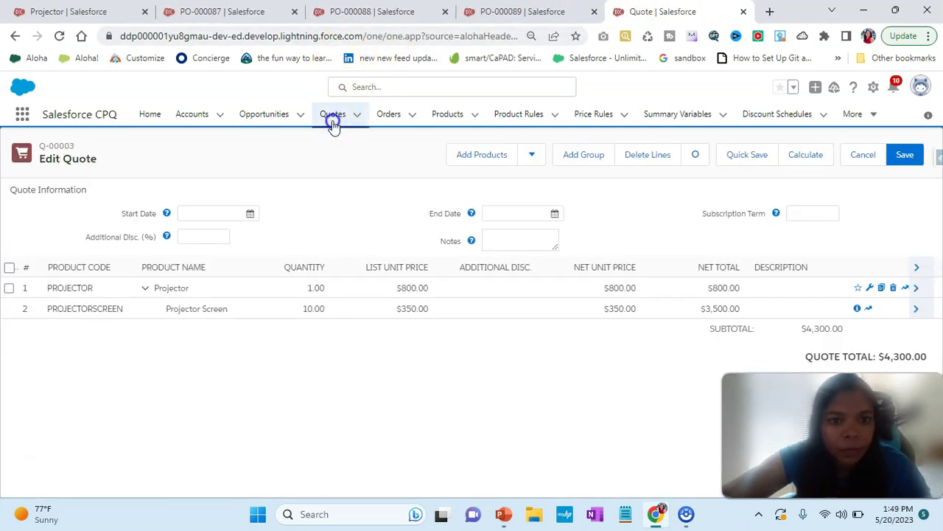
Open quote Q-00003 from the recently viewed quotes and edit its lines.
{"action": "left_click", "coordinate": [332, 118]}
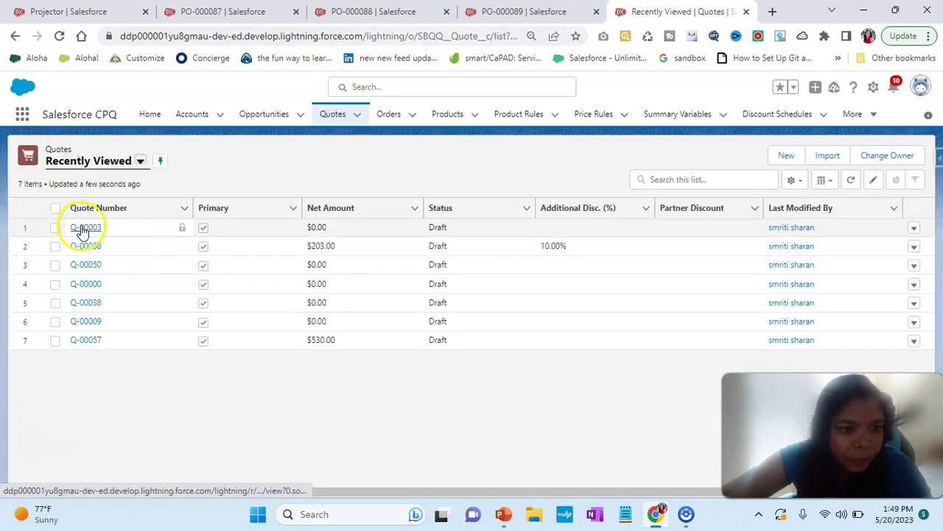
{"action": "left_click", "coordinate": [81, 227]}
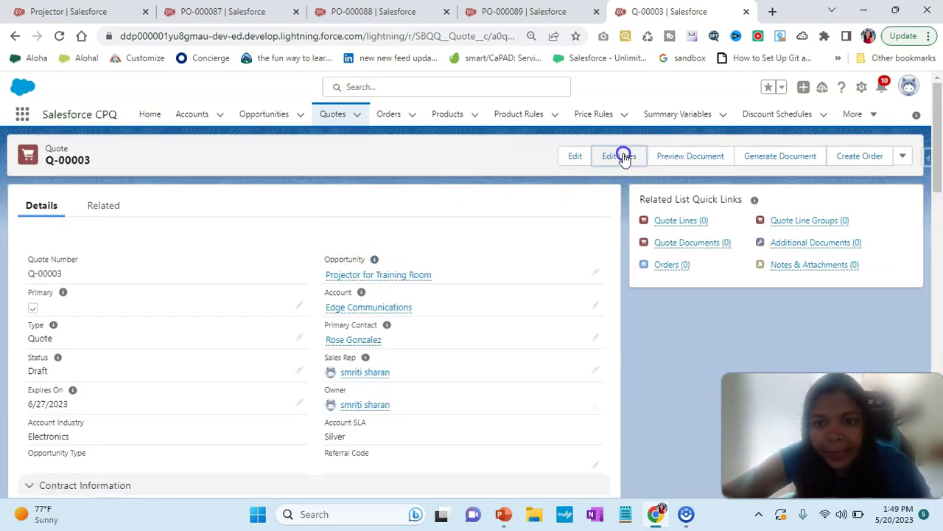
{"action": "left_click", "coordinate": [623, 157]}
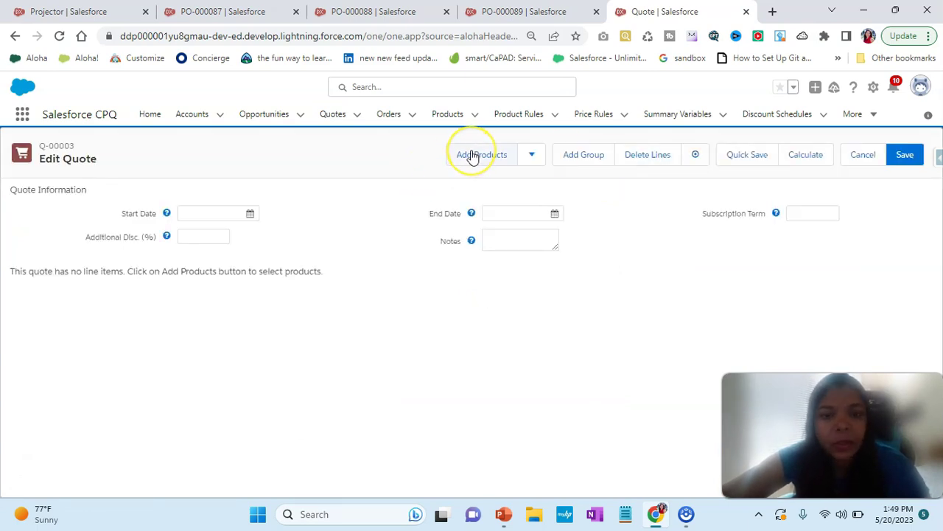
Find the Projector product for quote Q-00003 and select it so that its option configuration opens.
{"action": "left_click", "coordinate": [472, 156]}
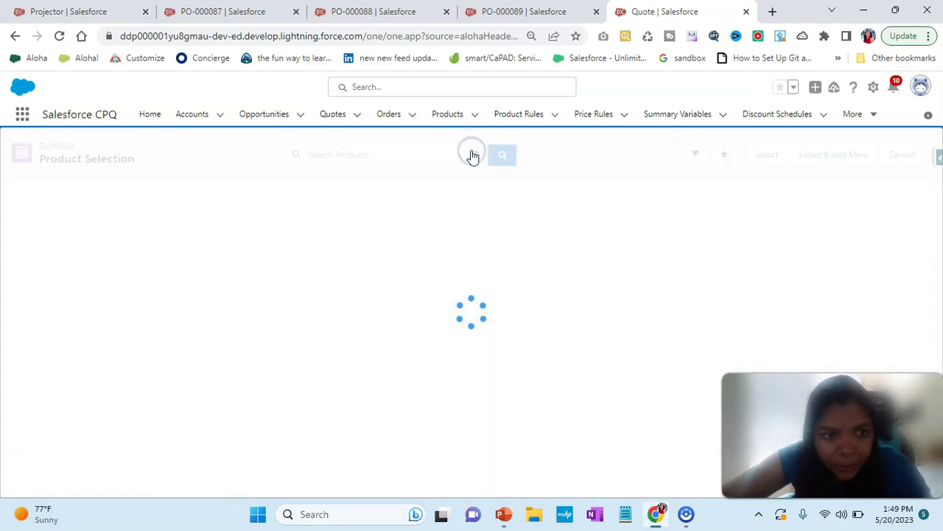
{"action": "left_click", "coordinate": [358, 155]}
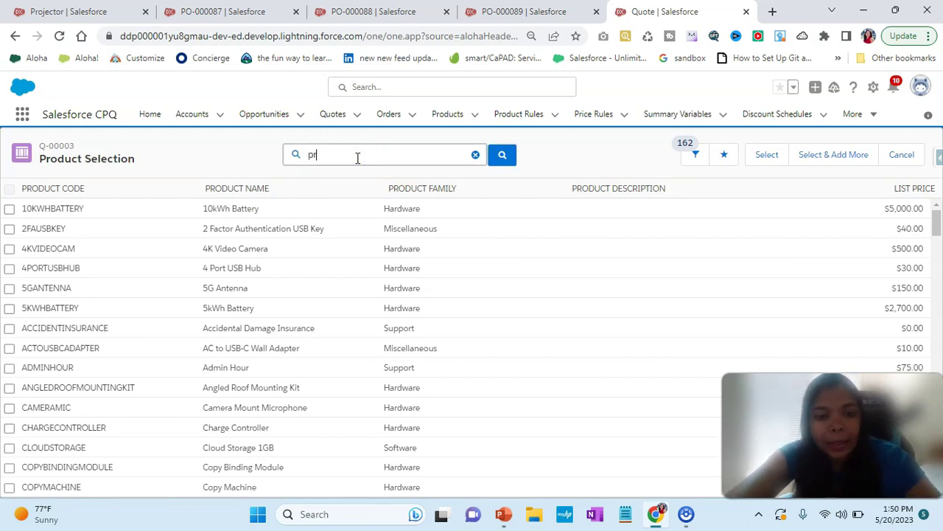
{"action": "type", "text": "projeco"}
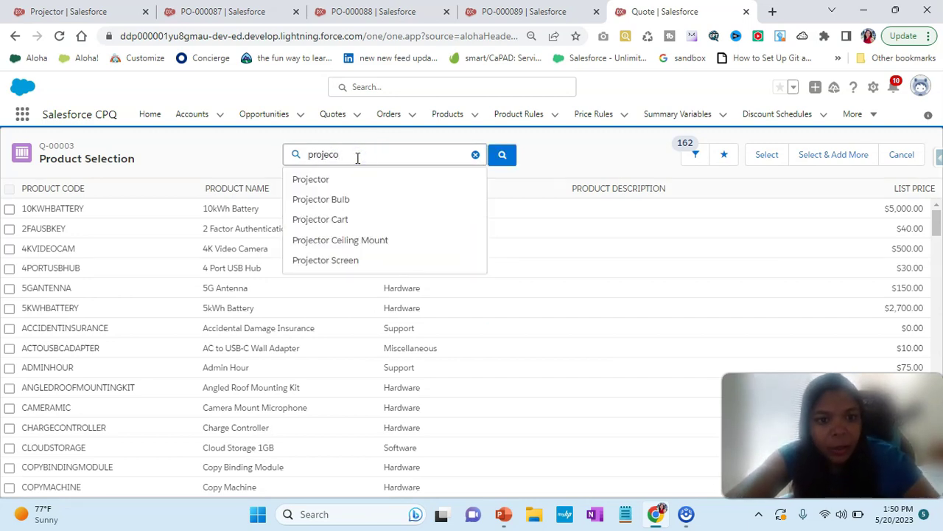
{"action": "key", "text": "BackSpace"}
{"action": "left_click", "coordinate": [344, 164]}
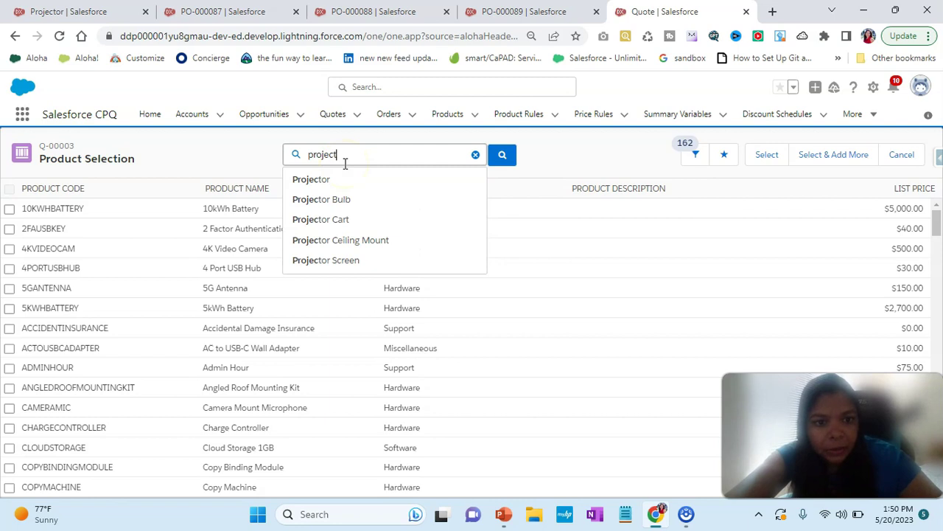
{"action": "left_click", "coordinate": [328, 179]}
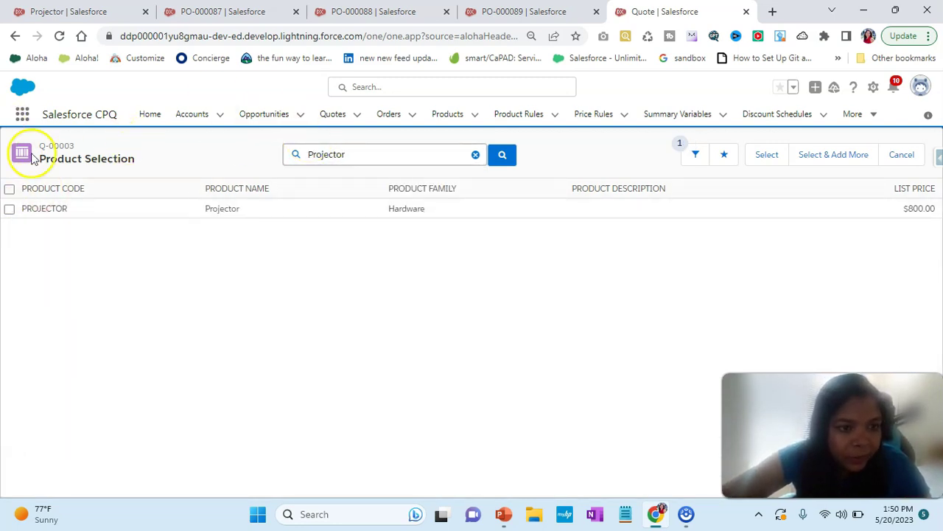
{"action": "left_click", "coordinate": [9, 211]}
{"action": "left_click", "coordinate": [764, 156]}
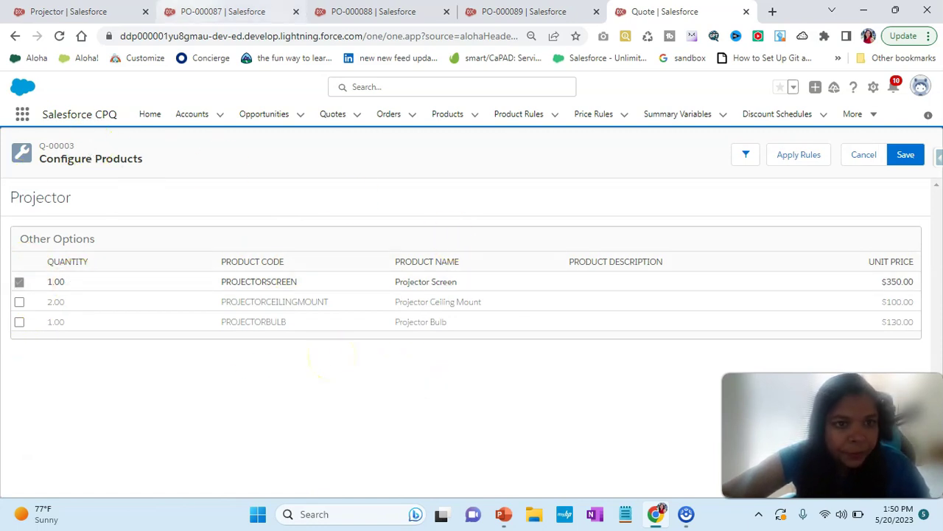
Compare the Projector Screen option record's Selected, Required, Quantity and Quantity Editable settings with its row in the quote's Projector configuration.
{"action": "left_click", "coordinate": [221, 11]}
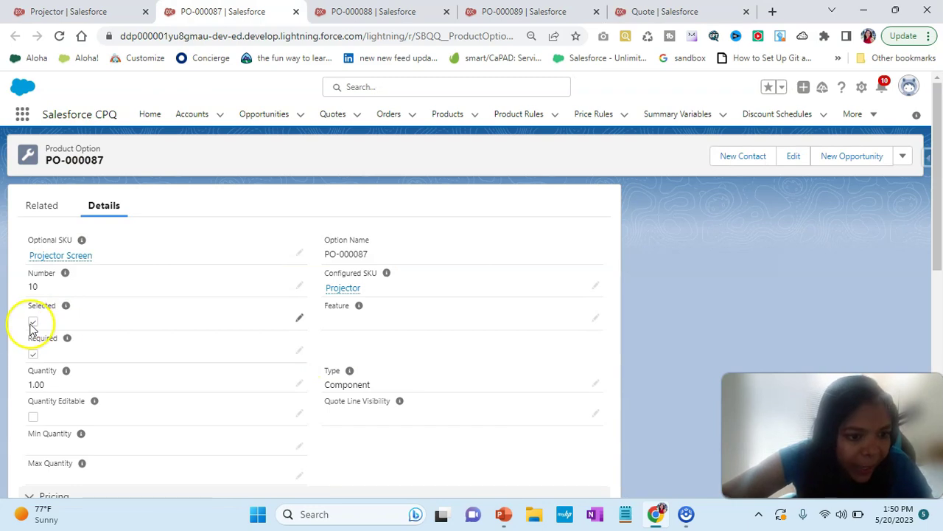
{"action": "left_click", "coordinate": [663, 11]}
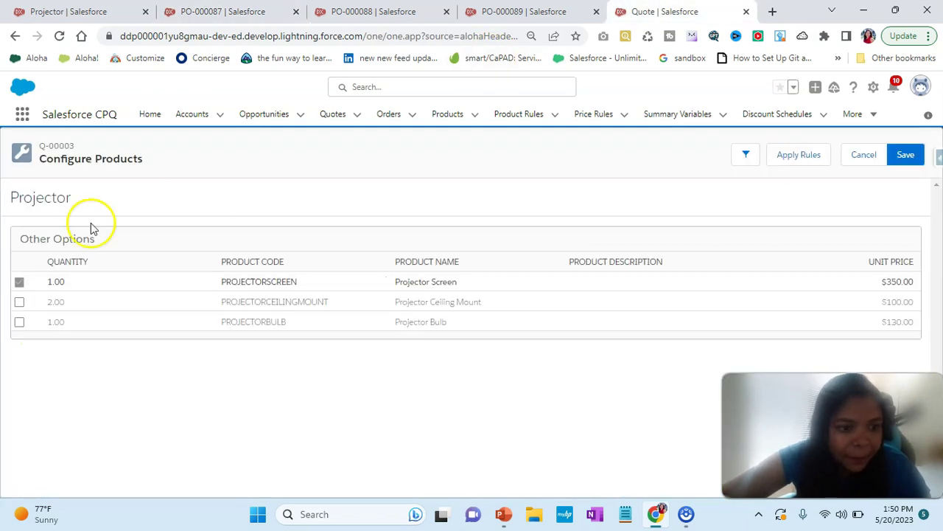
{"action": "left_click", "coordinate": [221, 11]}
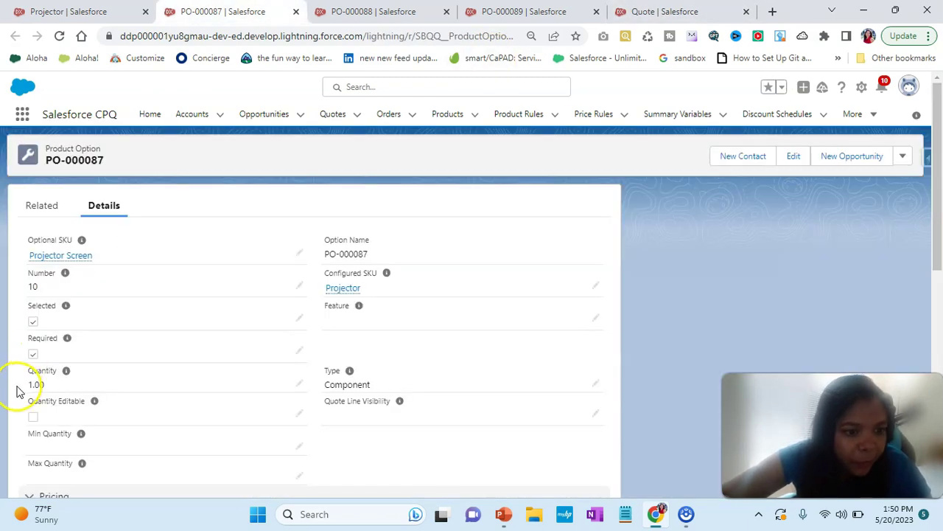
{"action": "left_click", "coordinate": [664, 11]}
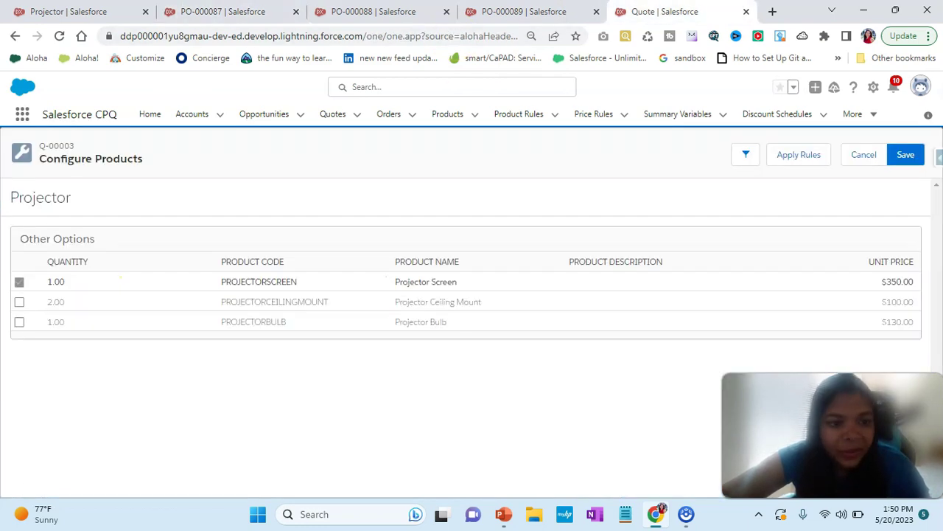
{"action": "left_click", "coordinate": [19, 281]}
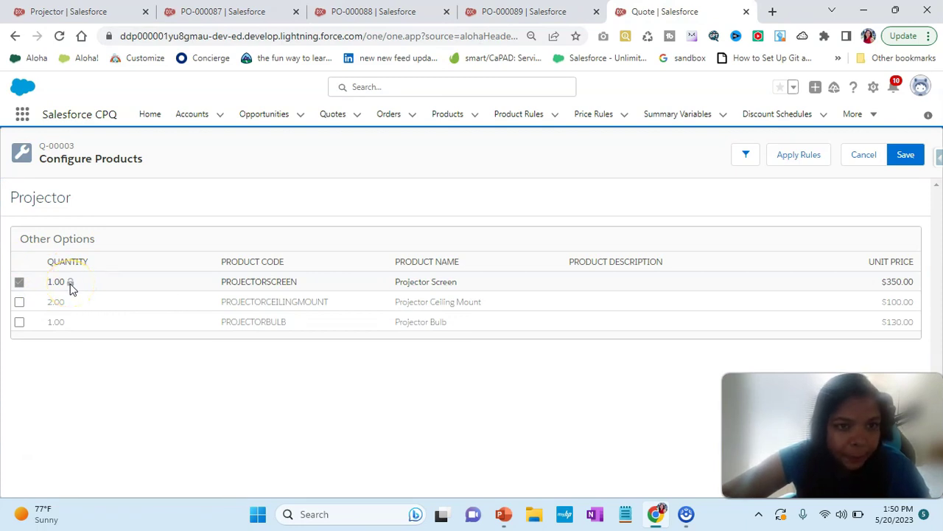
{"action": "key", "text": "ctrl+2"}
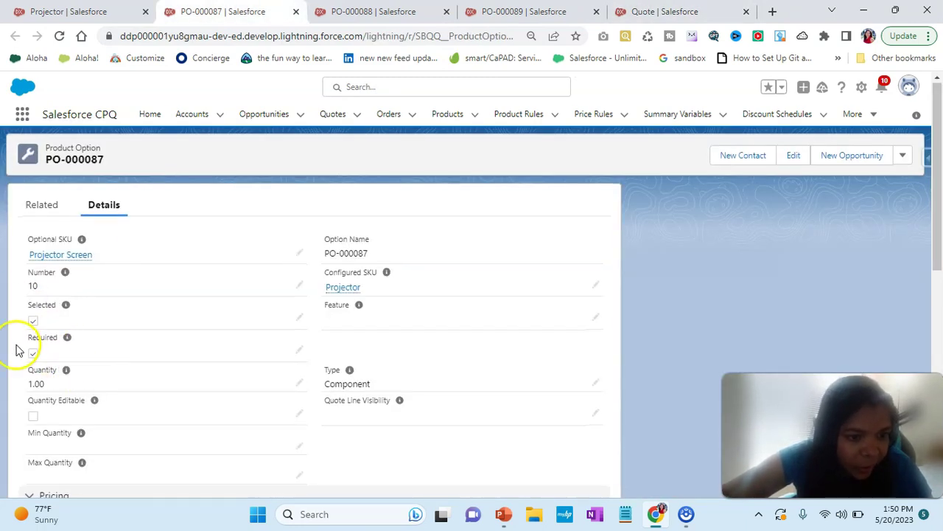
{"action": "key", "text": "ctrl+3"}
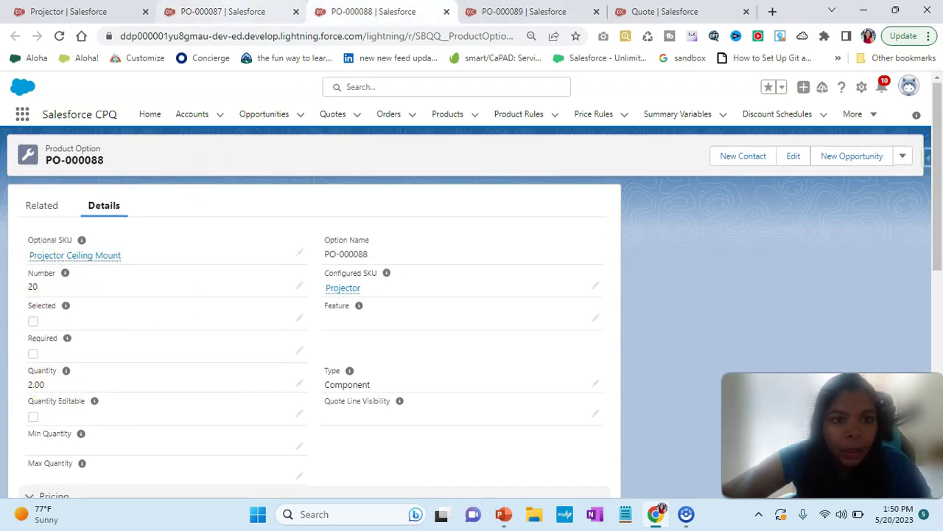
{"action": "key", "text": "ctrl+2"}
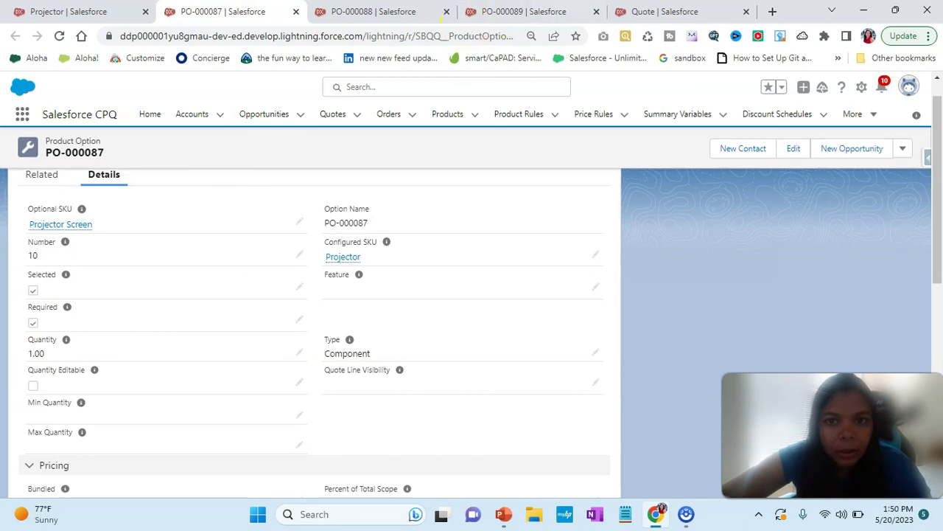
Review the Projector Ceiling Mount option record's settings against the quote configuration, and select the Ceiling Mount option there.
{"action": "left_click", "coordinate": [647, 10]}
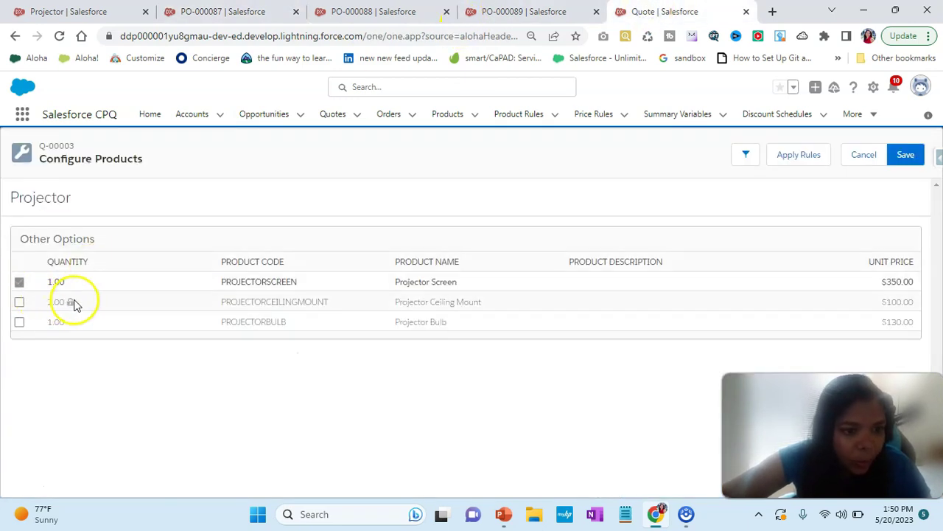
{"action": "key", "text": "ctrl+3"}
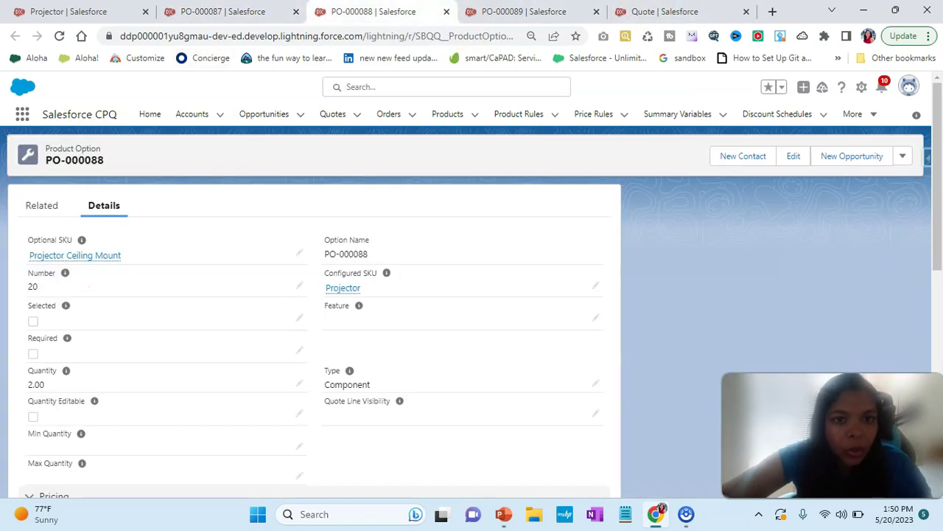
{"action": "scroll", "coordinate": [154, 351], "scroll_direction": "down", "scroll_amount": 1}
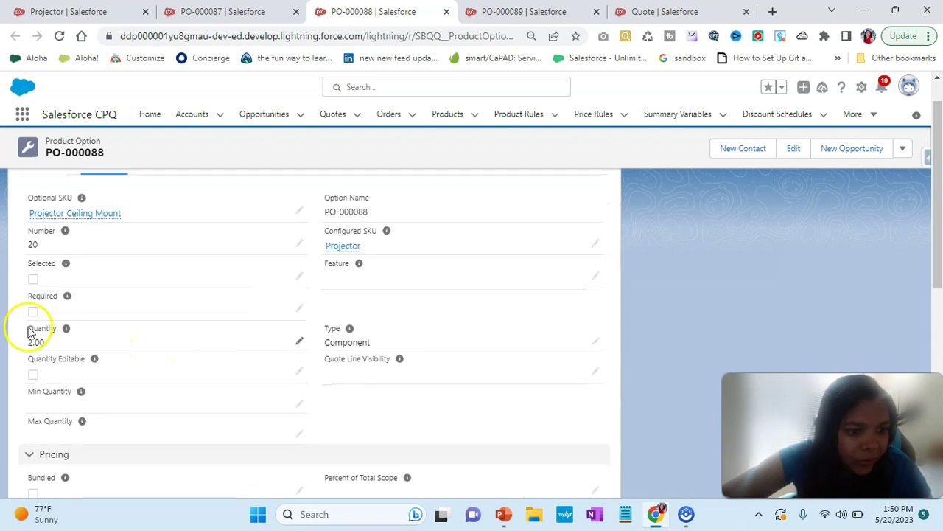
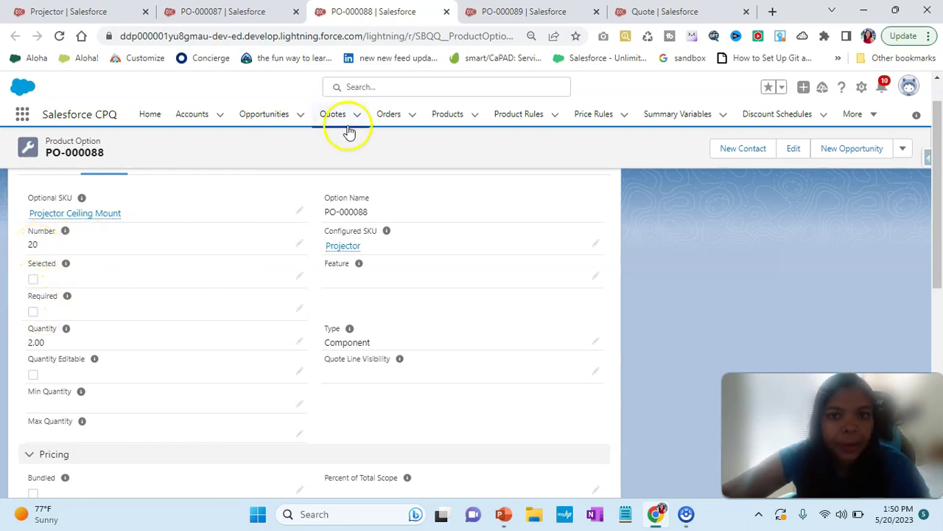
{"action": "right_click", "coordinate": [667, 9]}
{"action": "left_click", "coordinate": [647, 9]}
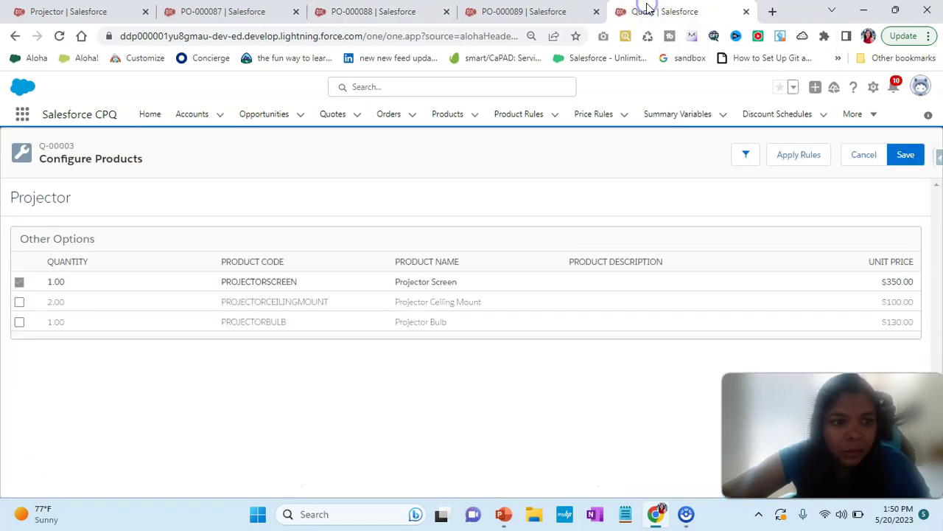
{"action": "left_click", "coordinate": [19, 302]}
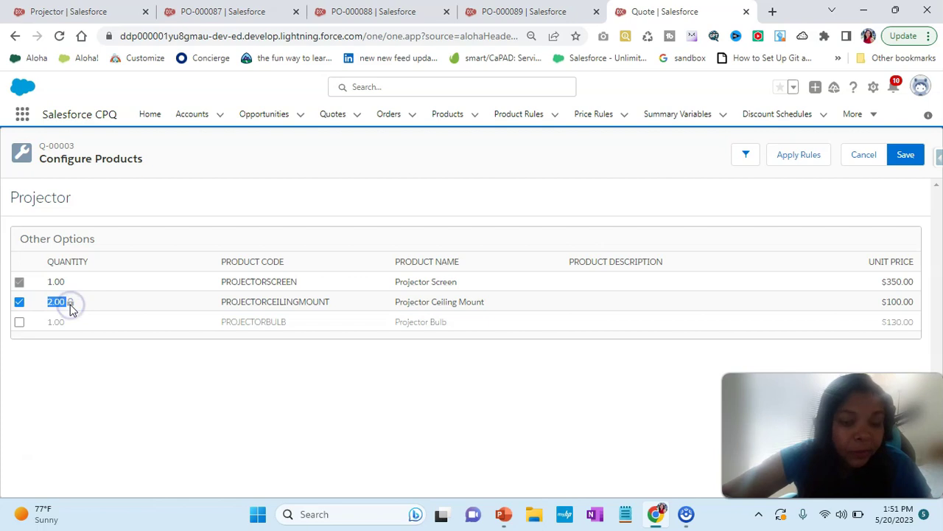
Enable Quantity Editable on the Projector Ceiling Mount option record and save it.
{"action": "left_click", "coordinate": [394, 9]}
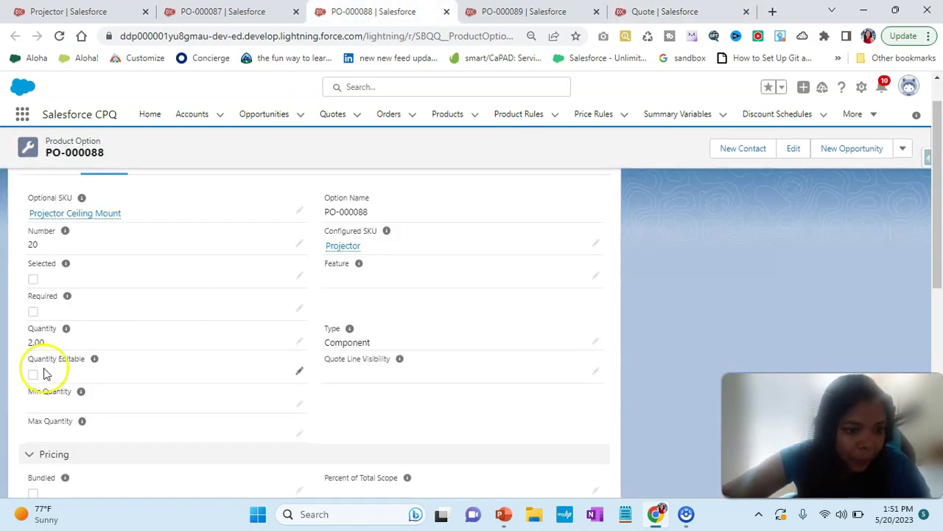
{"action": "scroll", "coordinate": [59, 376], "scroll_direction": "down", "scroll_amount": 1}
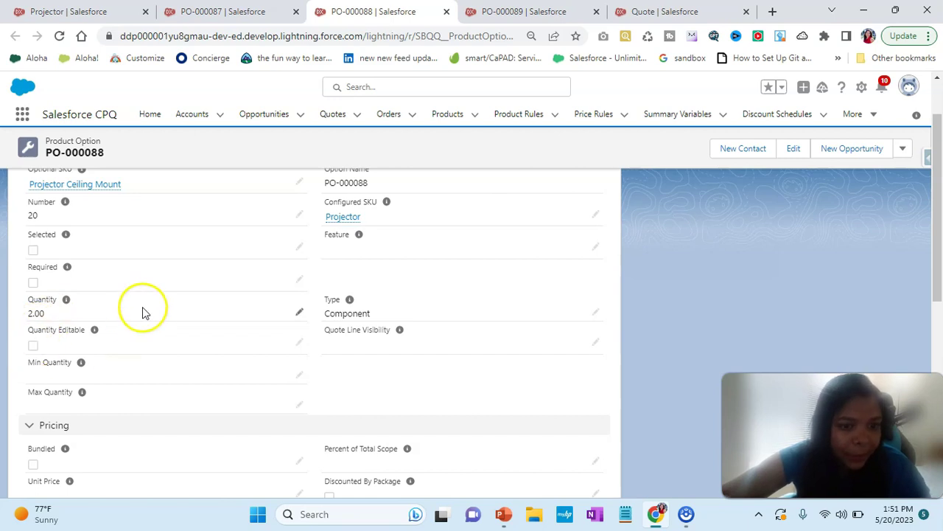
{"action": "left_click", "coordinate": [297, 314]}
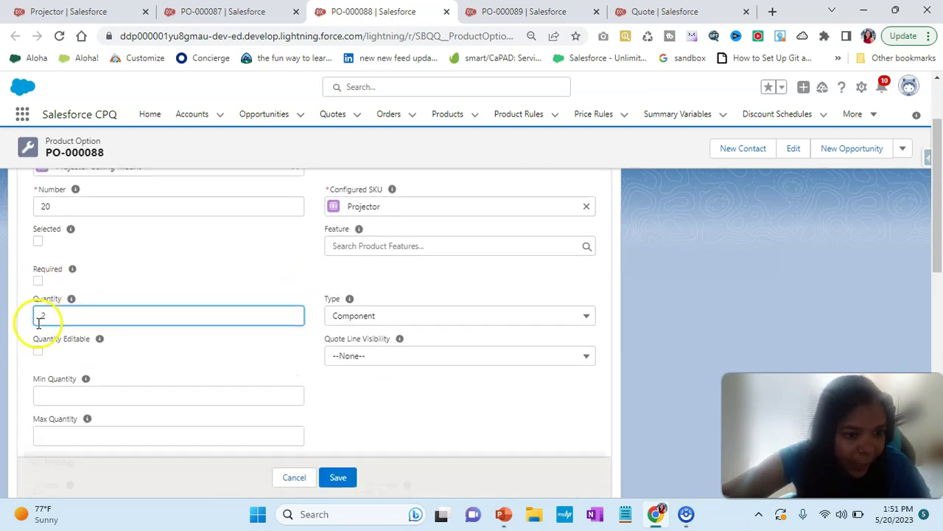
{"action": "left_click", "coordinate": [38, 344]}
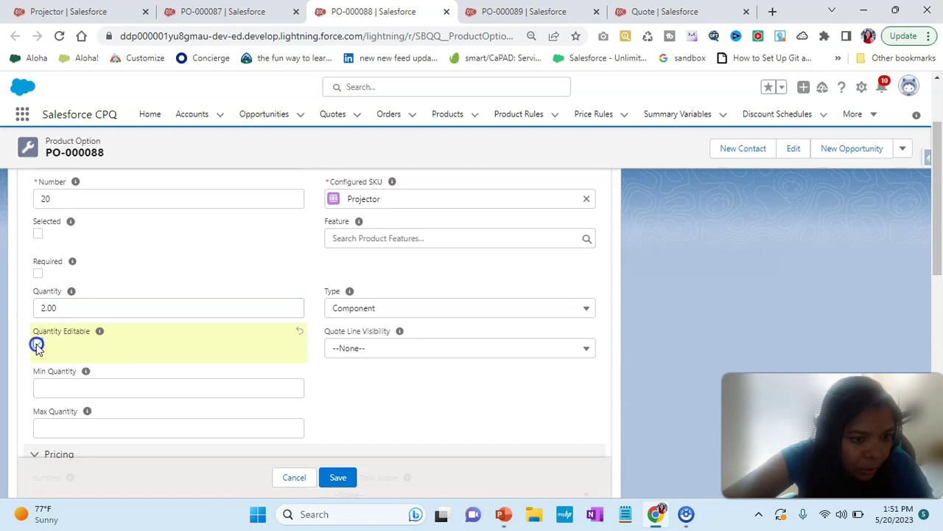
{"action": "left_click", "coordinate": [339, 477]}
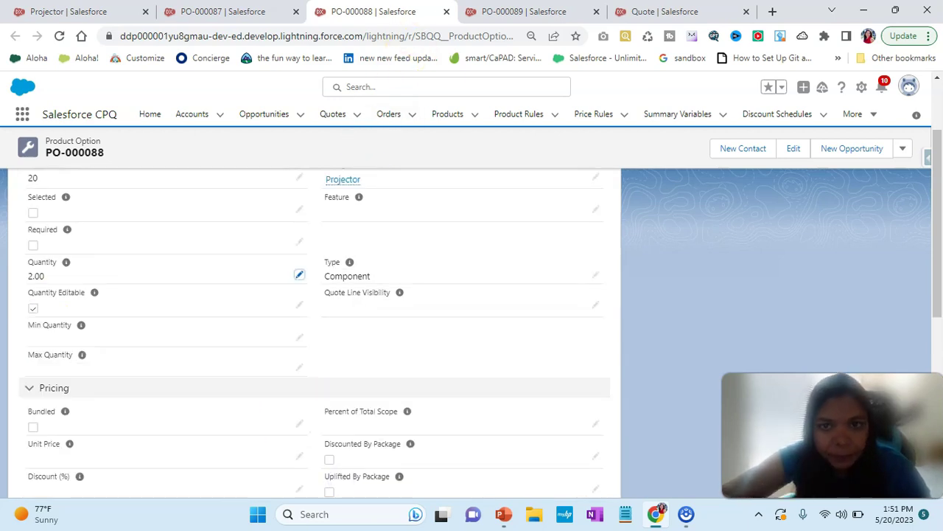
Return to the quote and reload its line editor to pick up the changed option settings.
{"action": "left_click", "coordinate": [663, 11]}
{"action": "left_click", "coordinate": [464, 37]}
{"action": "key", "text": "Return"}
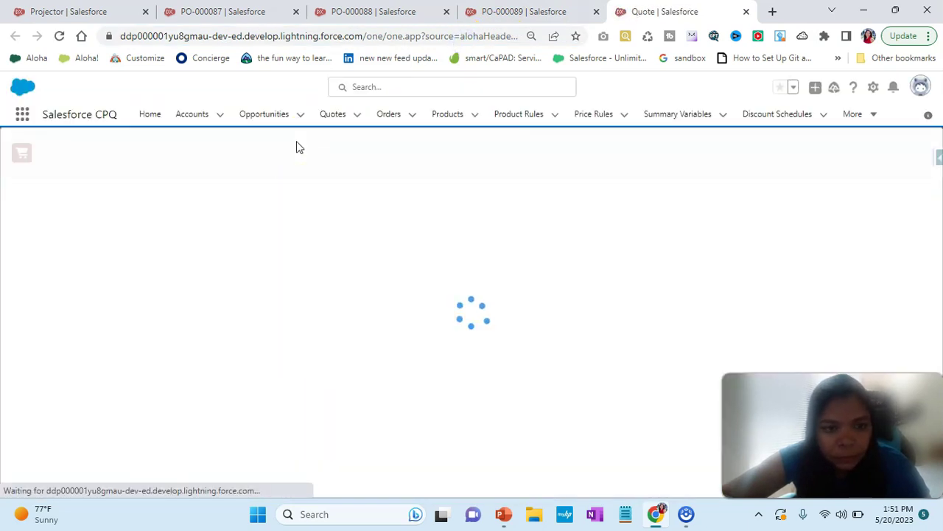
Add the Projector product to the reloaded quote and bring up its option configuration again.
{"action": "left_click", "coordinate": [459, 155]}
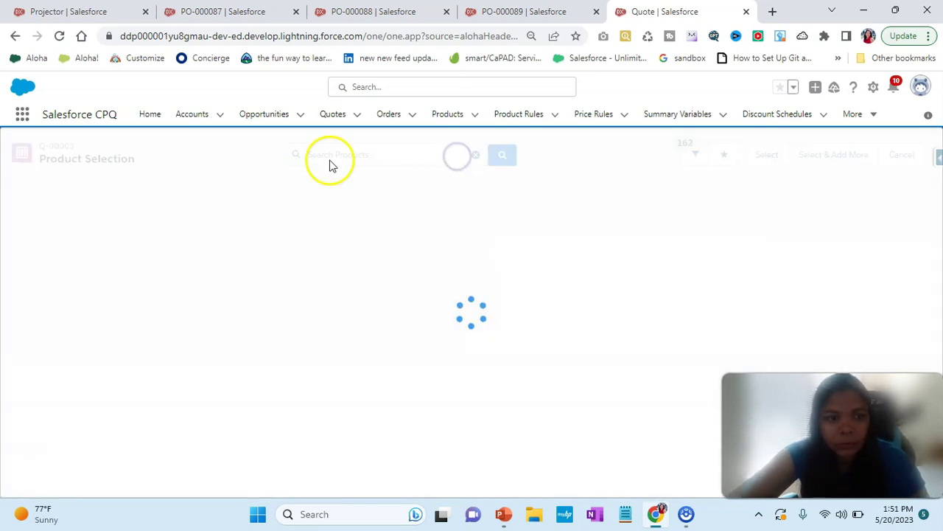
{"action": "left_click", "coordinate": [321, 154]}
{"action": "type", "text": "prod"}
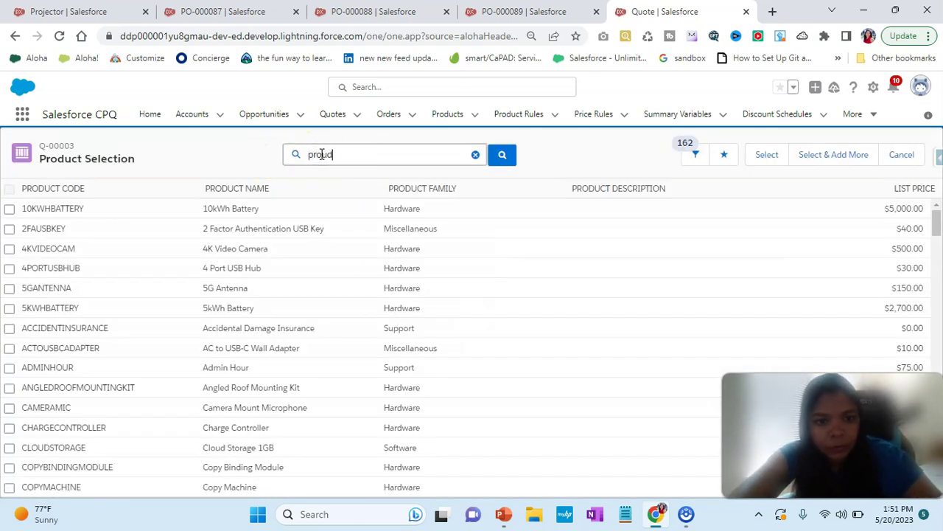
{"action": "type", "text": "u"}
{"action": "key", "text": "BackSpace"}
{"action": "key", "text": "BackSpace"}
{"action": "type", "text": "jector"}
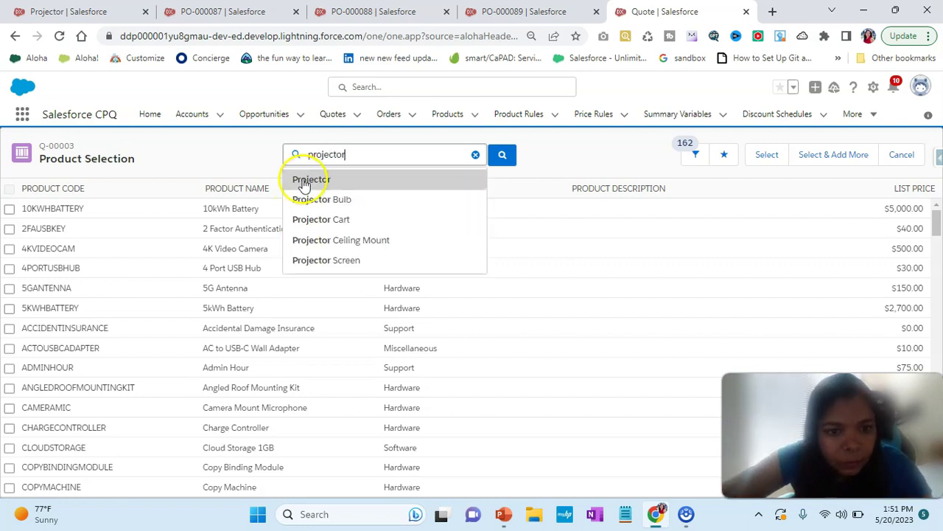
{"action": "left_click", "coordinate": [303, 179]}
{"action": "left_click", "coordinate": [9, 210]}
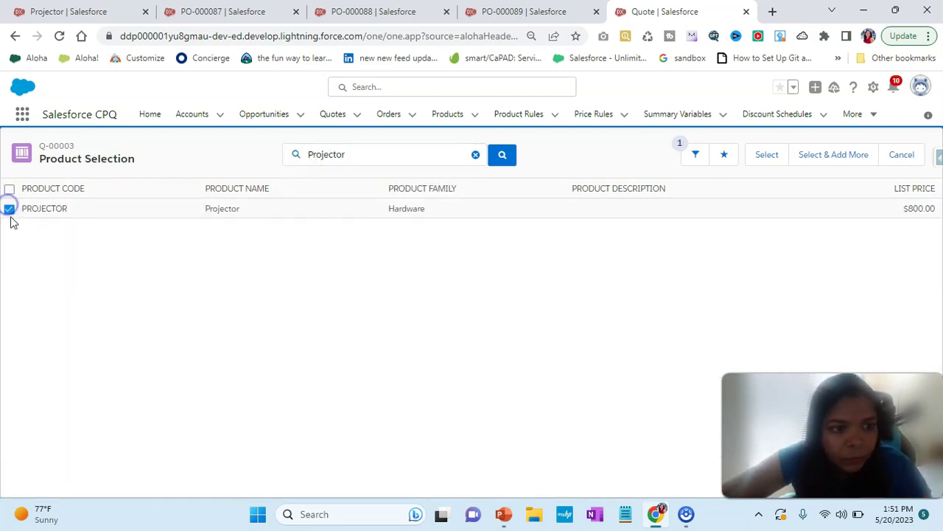
{"action": "left_click", "coordinate": [778, 159]}
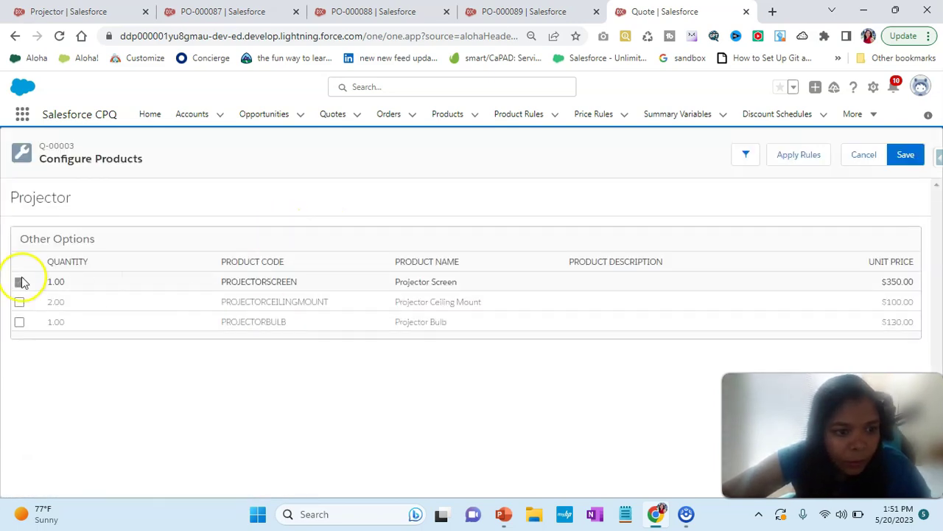
Select the Projector Ceiling Mount option in the configuration and open its quantity for editing.
{"action": "left_click", "coordinate": [20, 302]}
{"action": "left_click", "coordinate": [68, 300]}
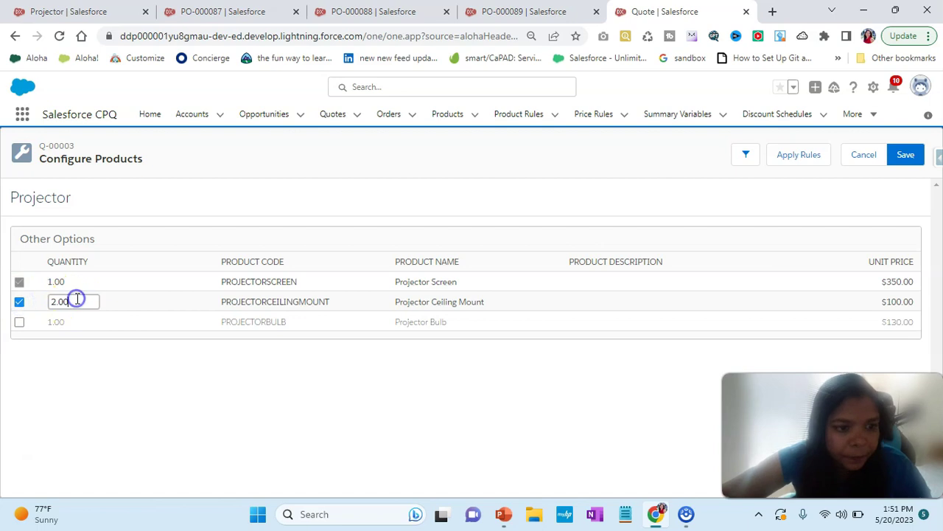
{"action": "left_click", "coordinate": [77, 299]}
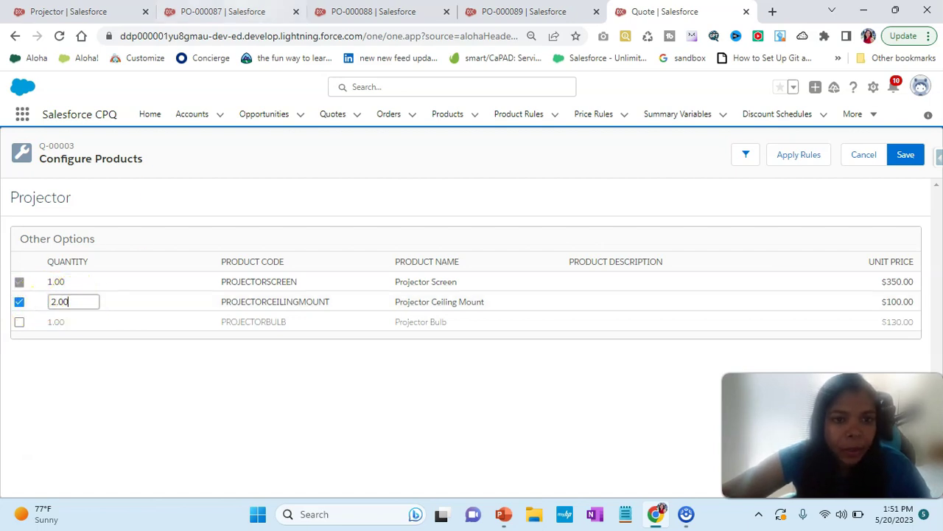
Compare the Selected, Required and Quantity Editable settings on the Projector Screen and Projector Ceiling Mount option records.
{"action": "key", "text": "ctrl+2"}
{"action": "scroll", "coordinate": [50, 369], "scroll_direction": "down", "scroll_amount": 1}
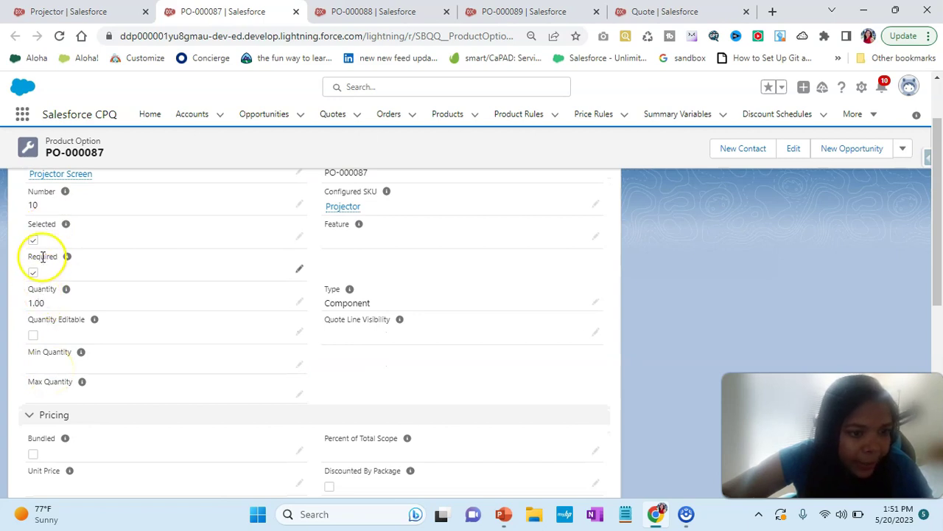
{"action": "scroll", "coordinate": [43, 258], "scroll_direction": "down", "scroll_amount": 1}
{"action": "key", "text": "ctrl+Tab"}
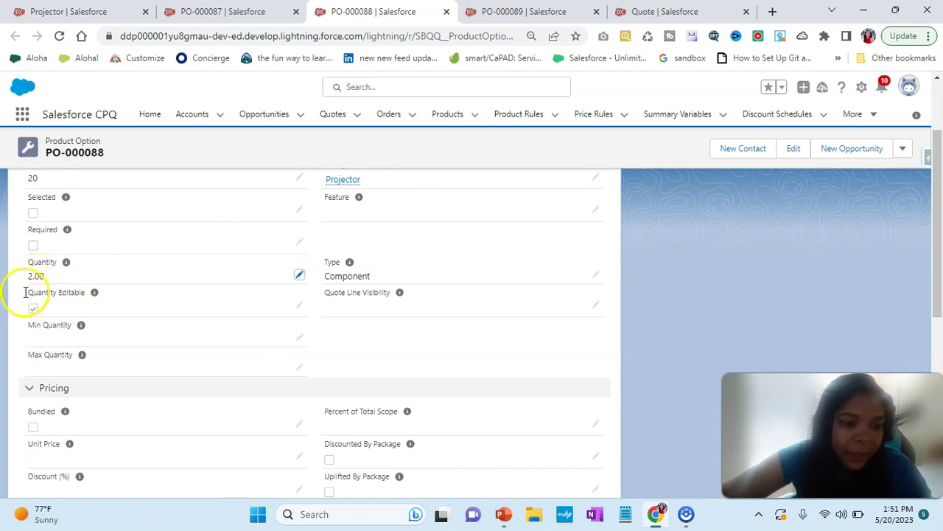
Check the Selected, Required and Quantity Editable settings on the Projector Bulb option record and return to the quote's Projector configuration.
{"action": "key", "text": "ctrl+Tab"}
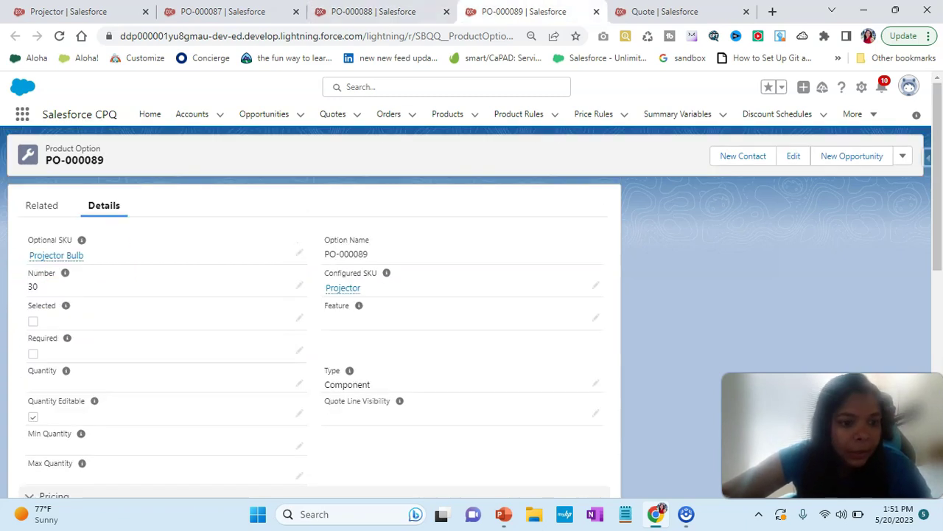
{"action": "key", "text": "ctrl+Tab"}
{"action": "left_click", "coordinate": [524, 11]}
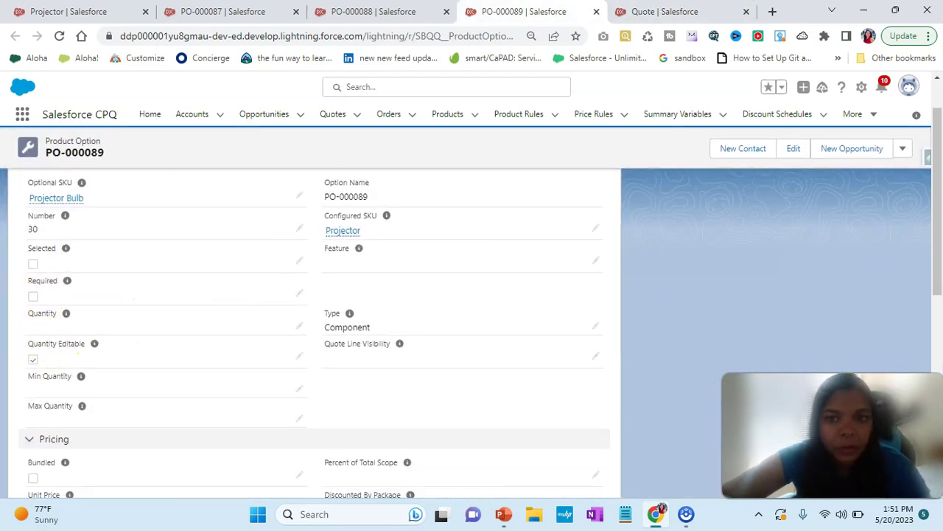
{"action": "key", "text": "ctrl+Tab"}
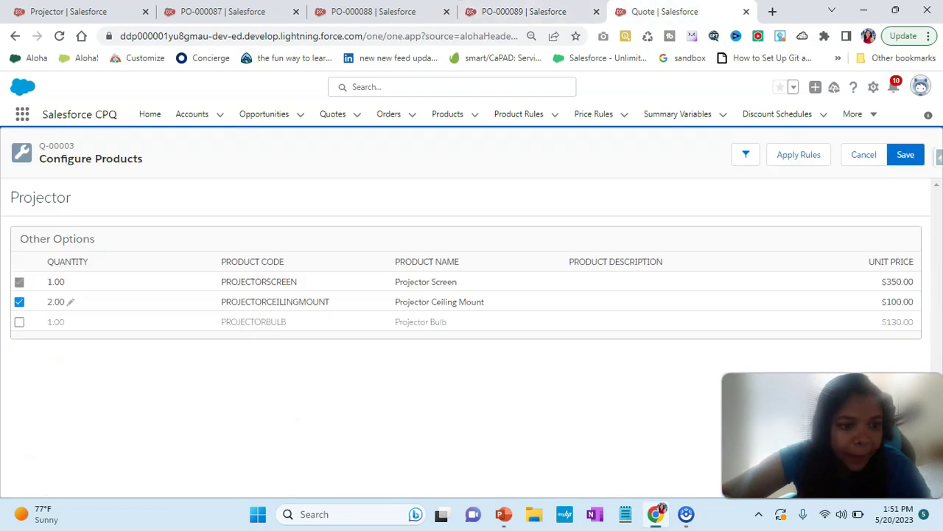
Try selecting the Projector Bulb option and opening its quantity, and clear both the Projector Ceiling Mount and Projector Bulb selections.
{"action": "left_click", "coordinate": [22, 324]}
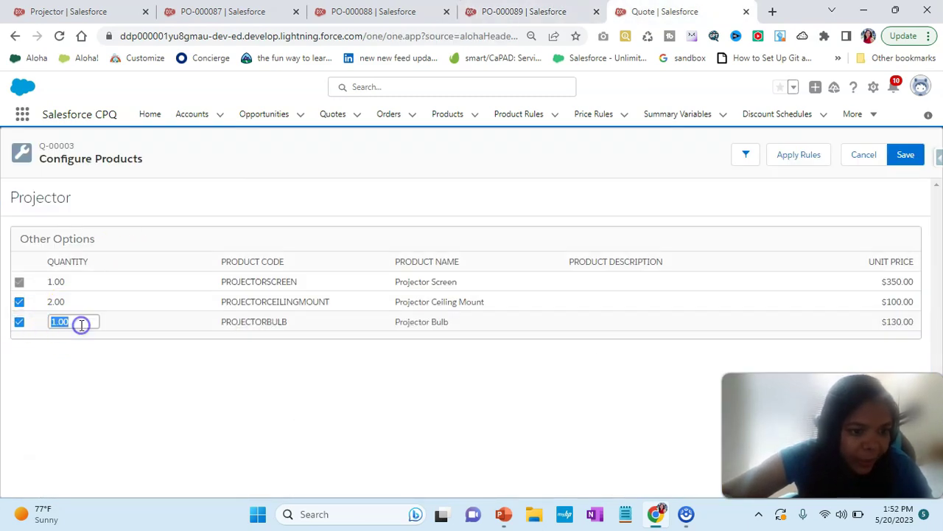
{"action": "left_click", "coordinate": [19, 302]}
{"action": "left_click", "coordinate": [20, 322]}
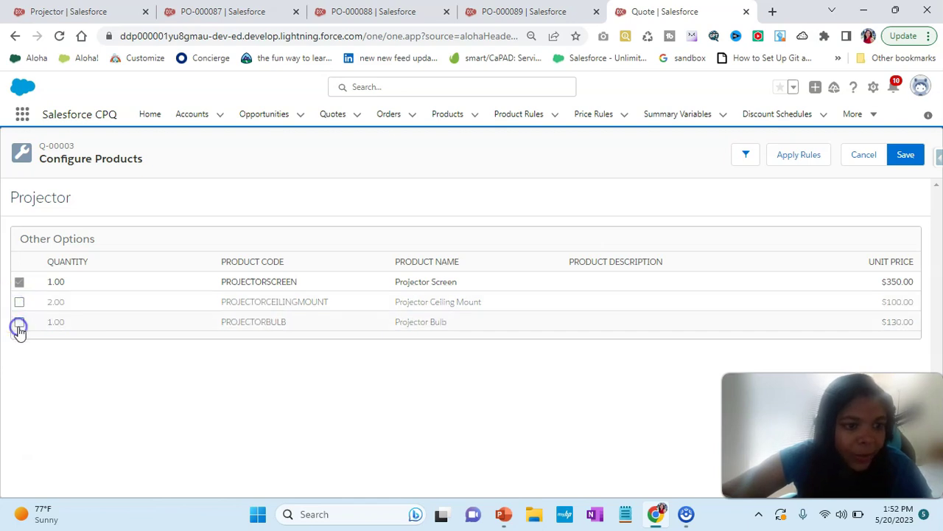
On the Projector Screen option record, set Max Quantity to 4, clear Required and save the record.
{"action": "key", "text": "ctrl+2"}
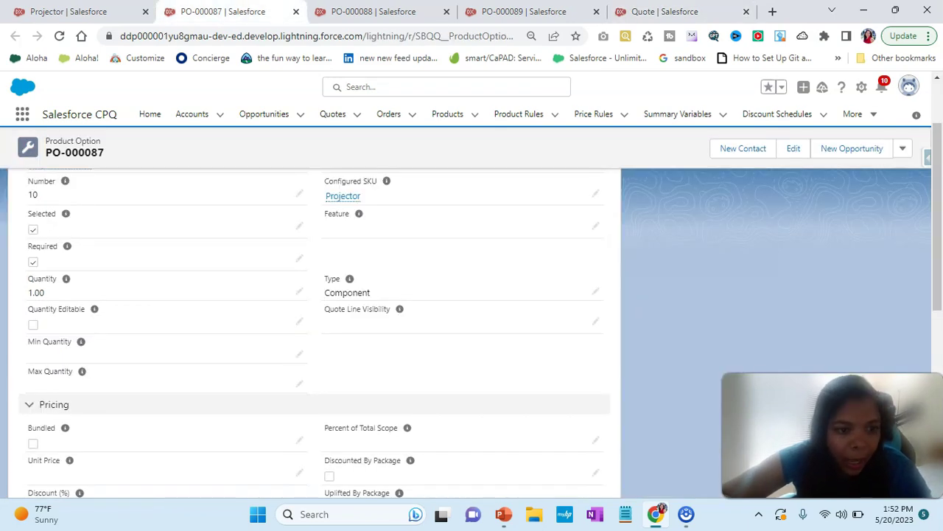
{"action": "scroll", "coordinate": [280, 295], "scroll_direction": "down", "scroll_amount": 1}
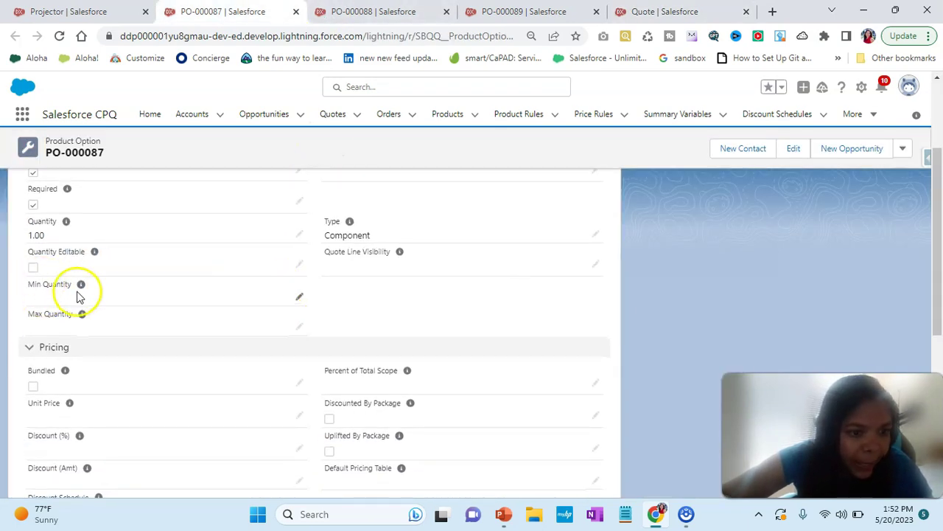
{"action": "left_click", "coordinate": [299, 300]}
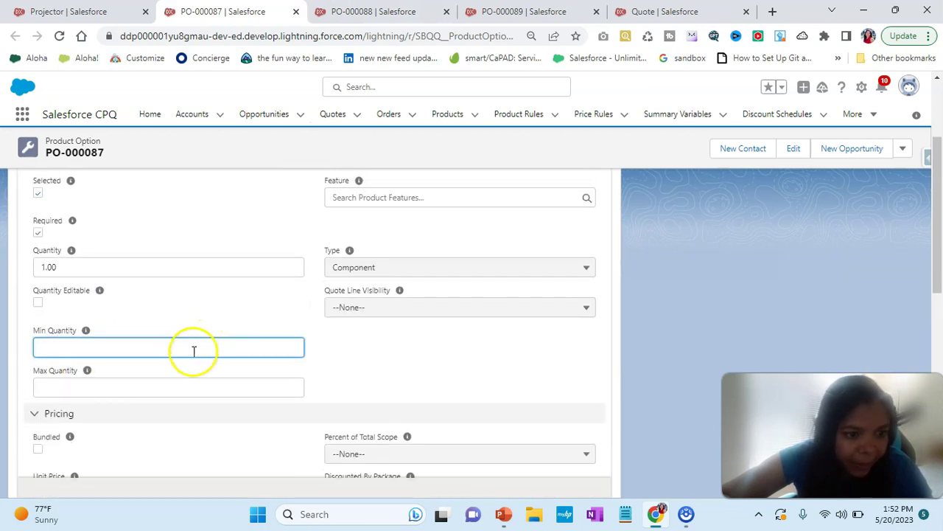
{"action": "left_click", "coordinate": [147, 388]}
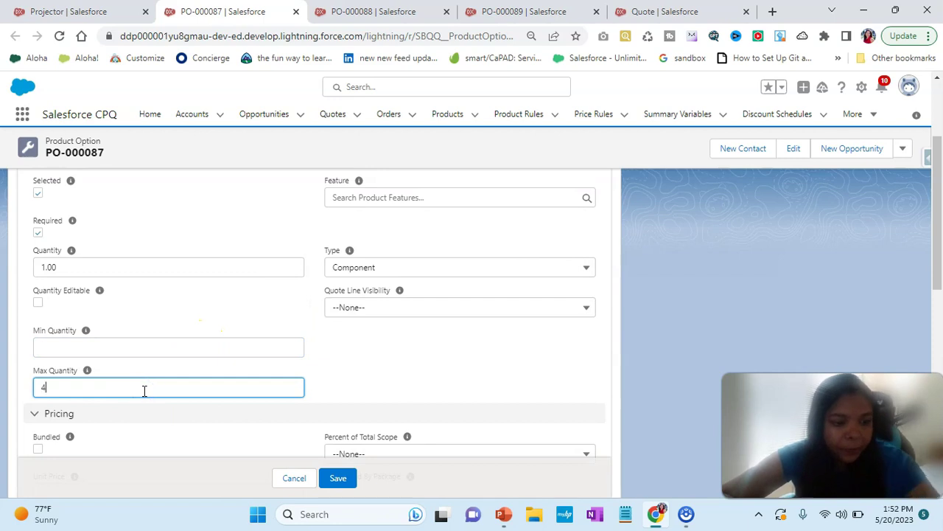
{"action": "left_click", "coordinate": [338, 479]}
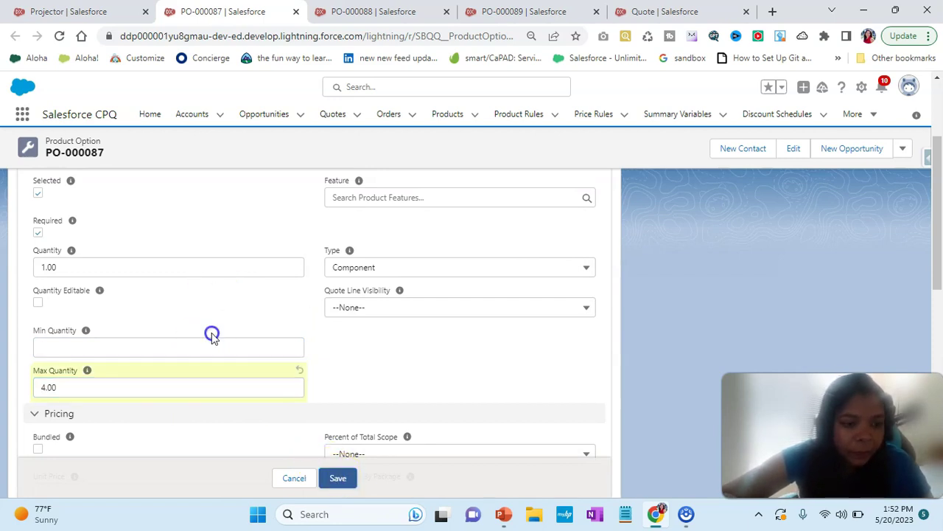
{"action": "left_click", "coordinate": [118, 382]}
{"action": "left_click", "coordinate": [38, 233]}
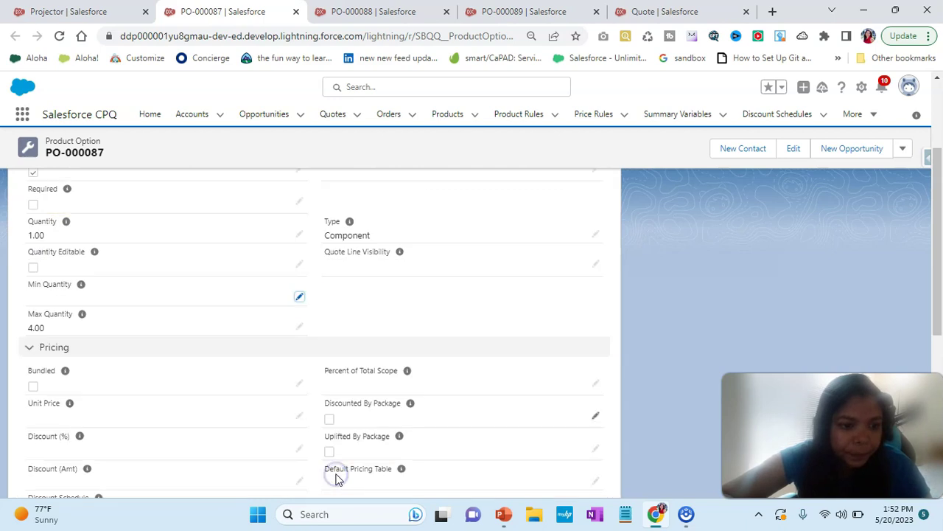
{"action": "scroll", "coordinate": [70, 369], "scroll_direction": "down", "scroll_amount": 1}
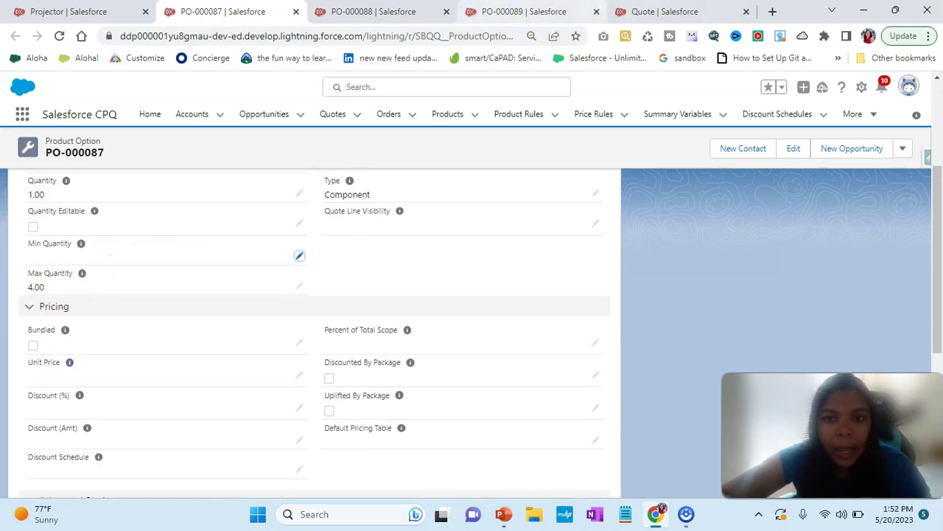
Return to the quote, reload its line editor and bring up the product selection.
{"action": "left_click", "coordinate": [663, 11]}
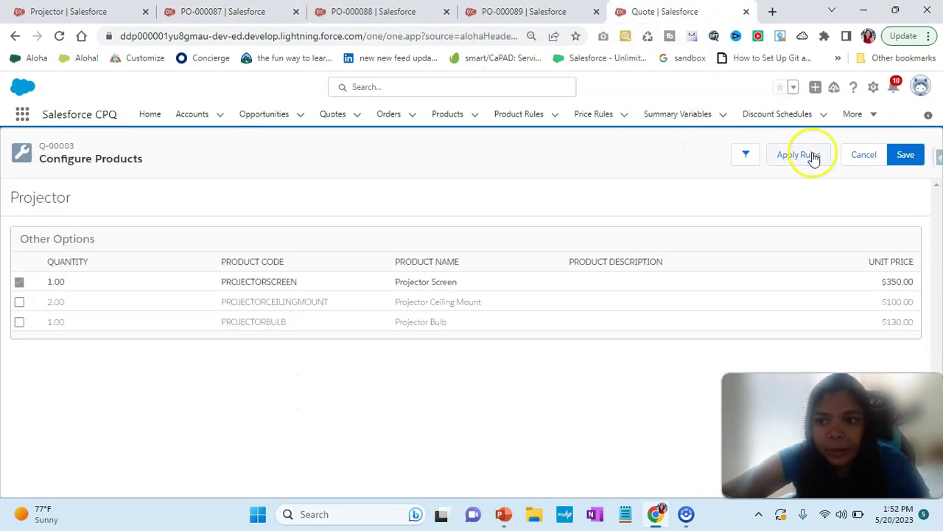
{"action": "left_click", "coordinate": [59, 35]}
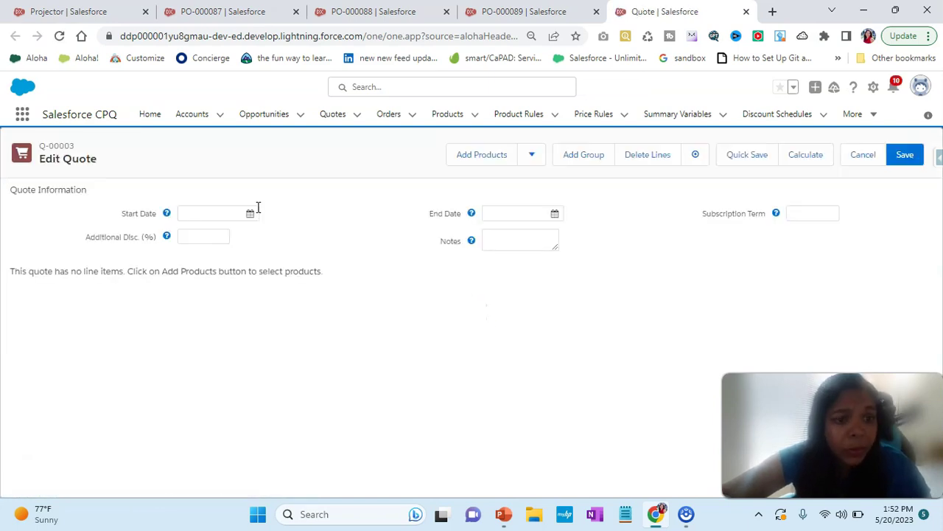
{"action": "left_click", "coordinate": [481, 156]}
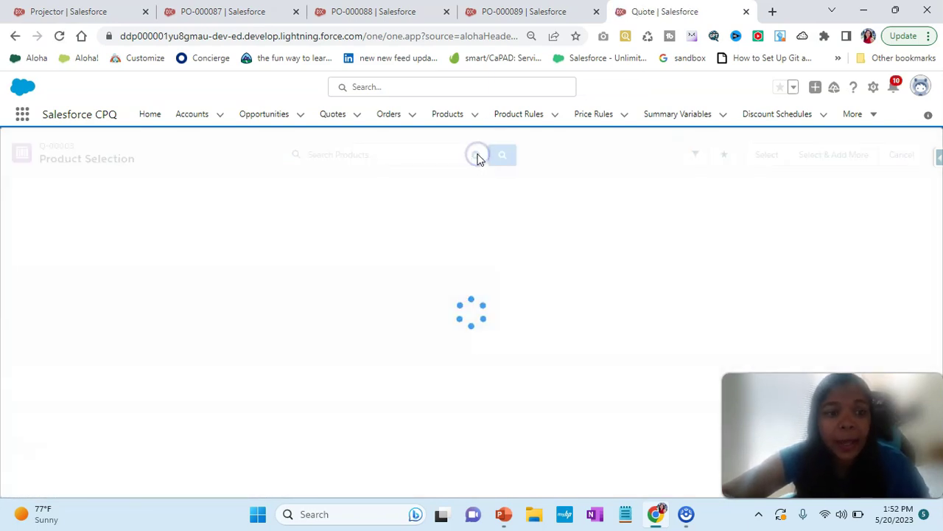
{"action": "scroll", "coordinate": [74, 252], "scroll_direction": "down", "scroll_amount": 1}
{"action": "scroll", "coordinate": [67, 248], "scroll_direction": "up", "scroll_amount": 1}
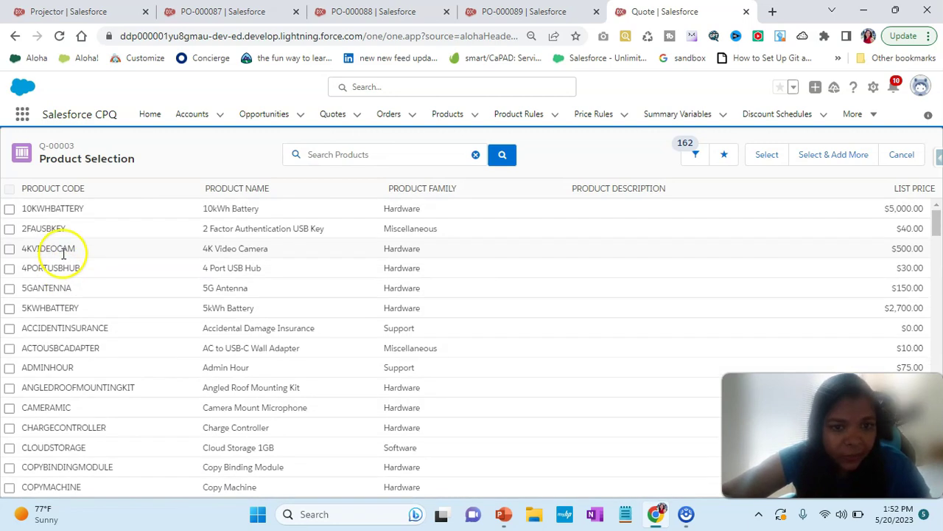
{"action": "left_click", "coordinate": [339, 154]}
{"action": "type", "text": "produ"}
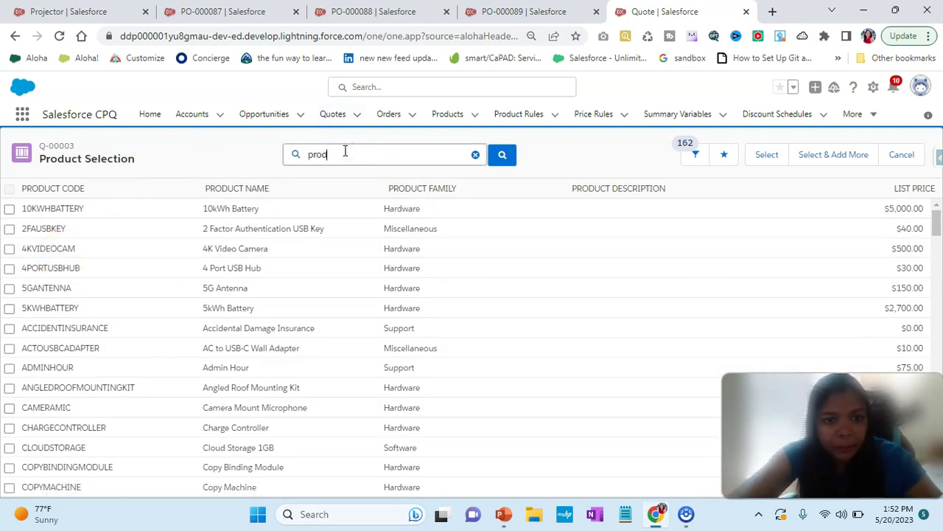
{"action": "type", "text": "ct"}
{"action": "key", "text": "Return"}
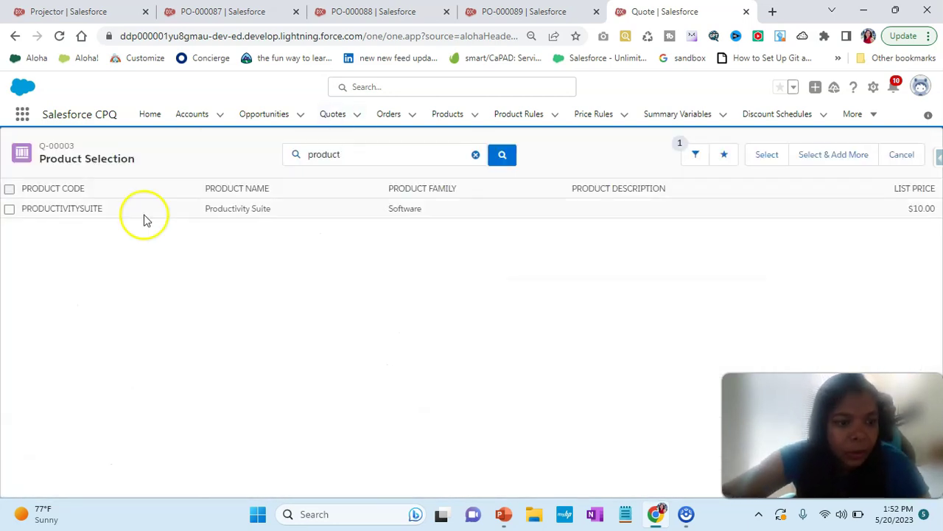
Search the products for "projector" and add the Projector product to bring up its option configuration.
{"action": "double_click", "coordinate": [335, 154]}
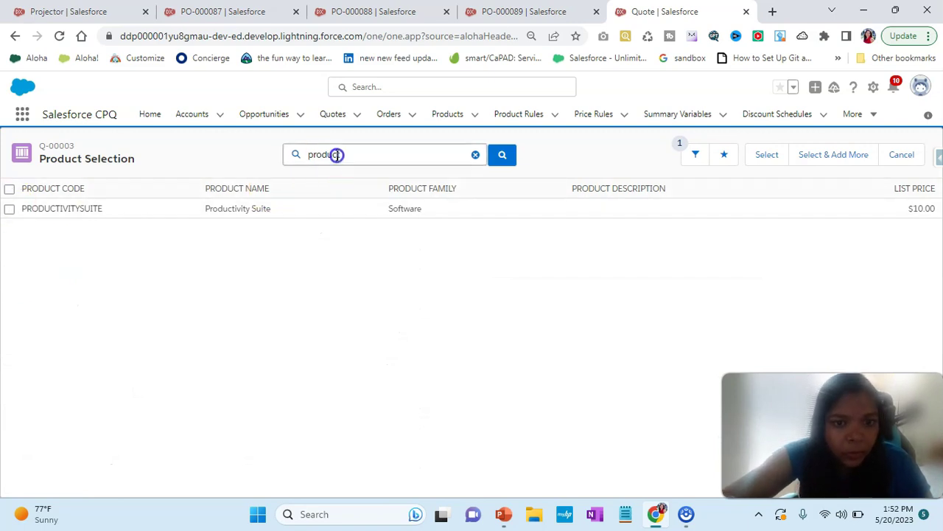
{"action": "type", "text": "projector"}
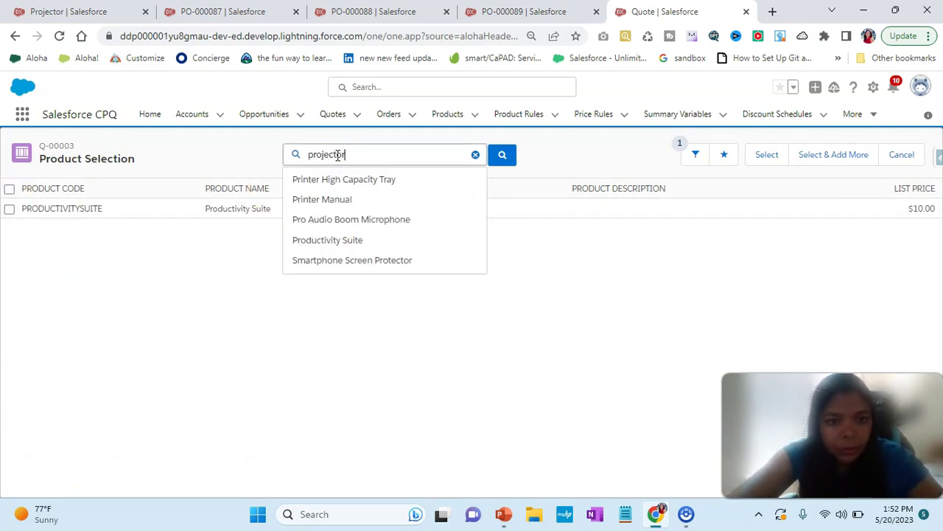
{"action": "left_click", "coordinate": [305, 179]}
{"action": "left_click", "coordinate": [8, 209]}
{"action": "left_click", "coordinate": [763, 157]}
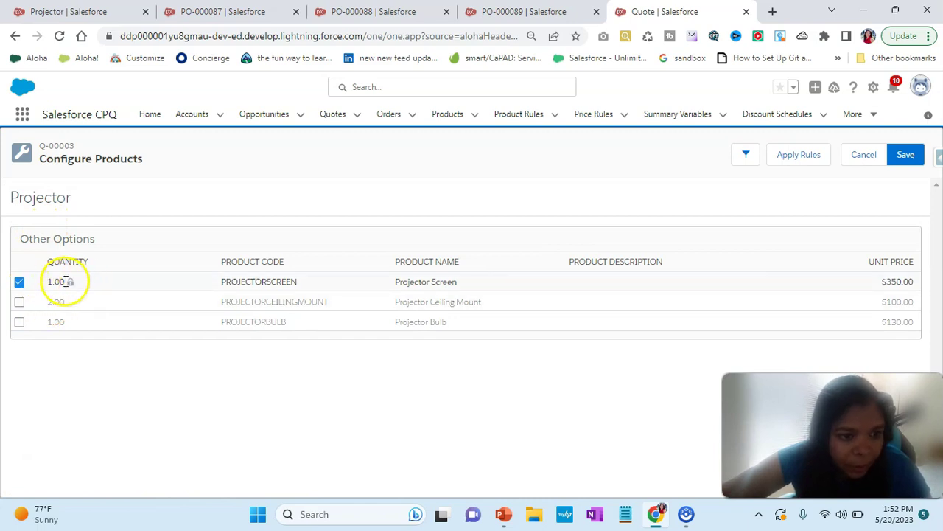
Clear and reselect the Projector Screen option, save the configuration to the quote, and go back to the configuration.
{"action": "left_click", "coordinate": [20, 284]}
{"action": "left_click", "coordinate": [21, 284]}
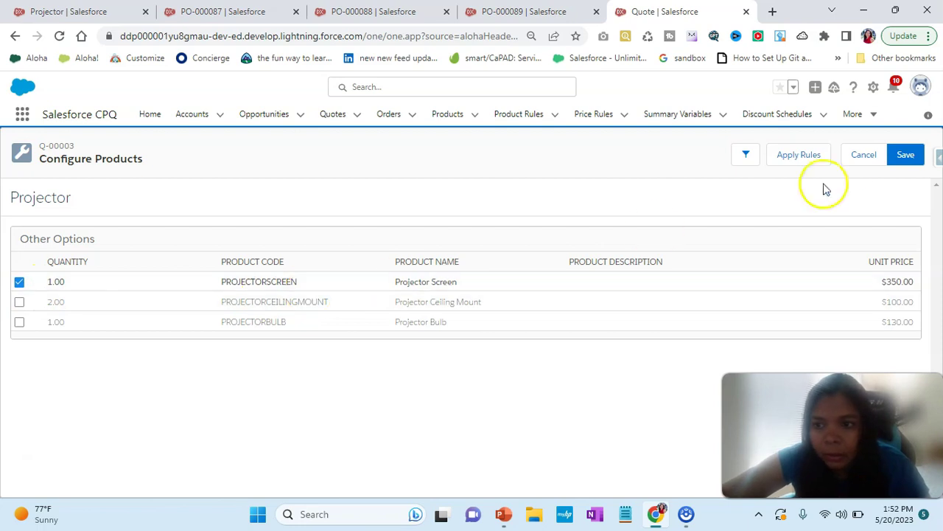
{"action": "left_click", "coordinate": [908, 152]}
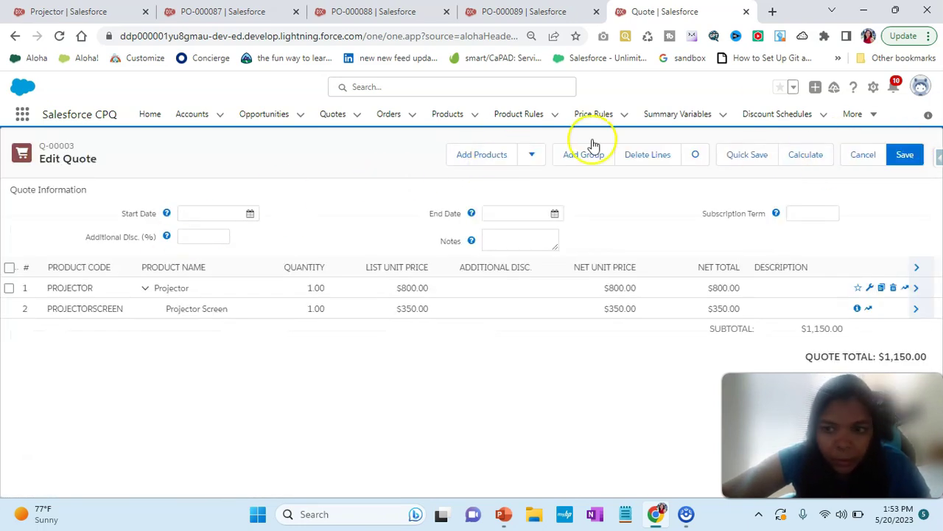
{"action": "left_click", "coordinate": [18, 36]}
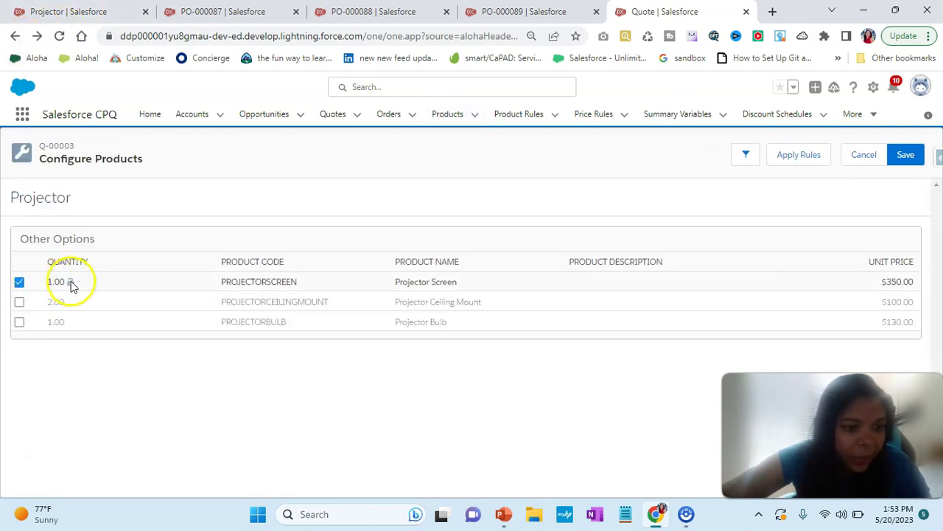
Enable Quantity Editable on the Projector Screen option record and save the record.
{"action": "left_click", "coordinate": [185, 11]}
{"action": "scroll", "coordinate": [147, 331], "scroll_direction": "up", "scroll_amount": 1}
{"action": "scroll", "coordinate": [148, 333], "scroll_direction": "up", "scroll_amount": 1}
{"action": "scroll", "coordinate": [148, 333], "scroll_direction": "down", "scroll_amount": 1}
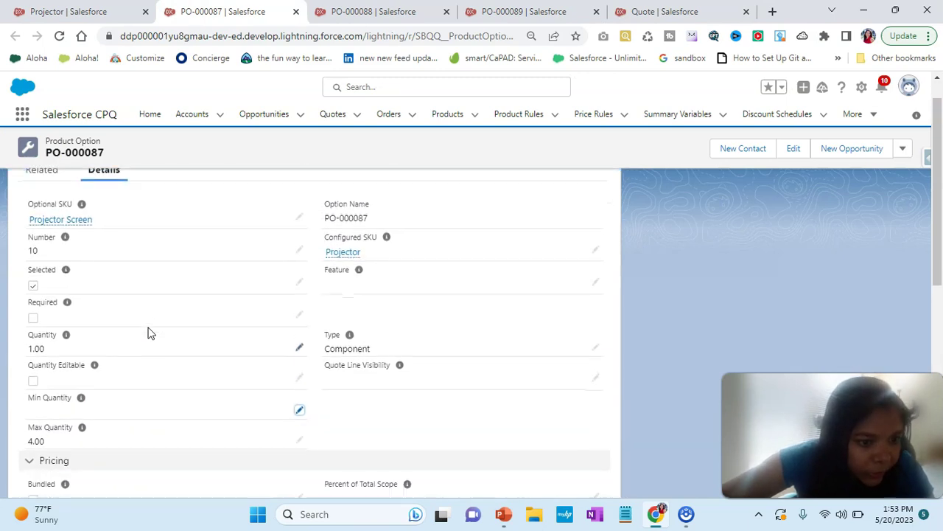
{"action": "left_click", "coordinate": [39, 362]}
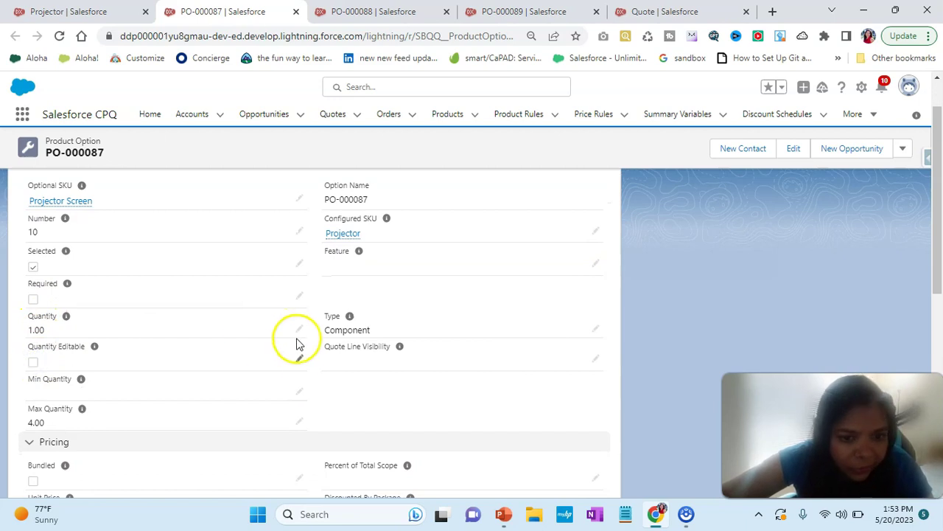
{"action": "left_click", "coordinate": [300, 362]}
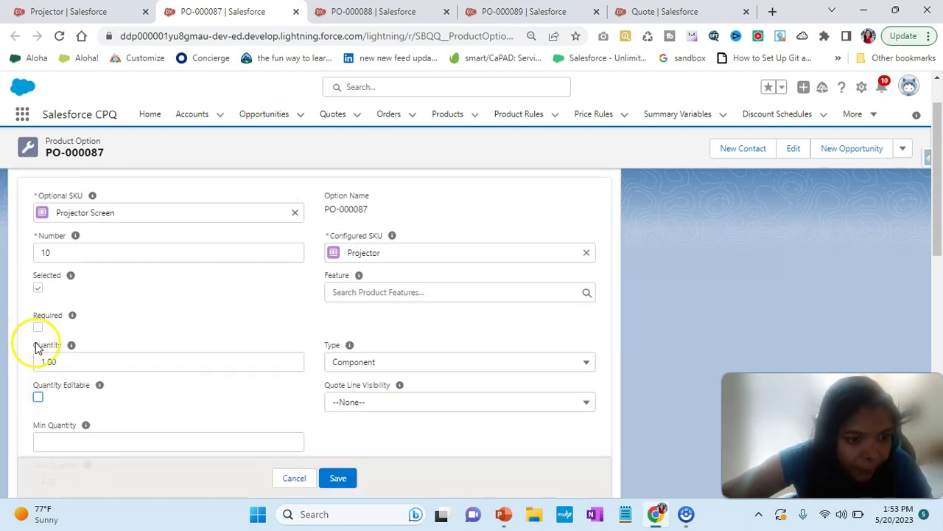
{"action": "left_click", "coordinate": [38, 397]}
{"action": "scroll", "coordinate": [34, 412], "scroll_direction": "down", "scroll_amount": 2}
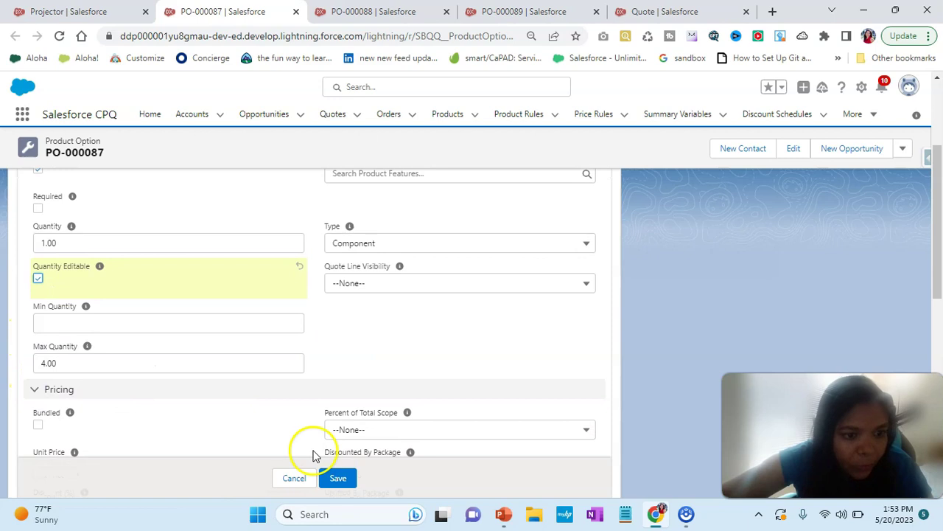
{"action": "left_click", "coordinate": [336, 477]}
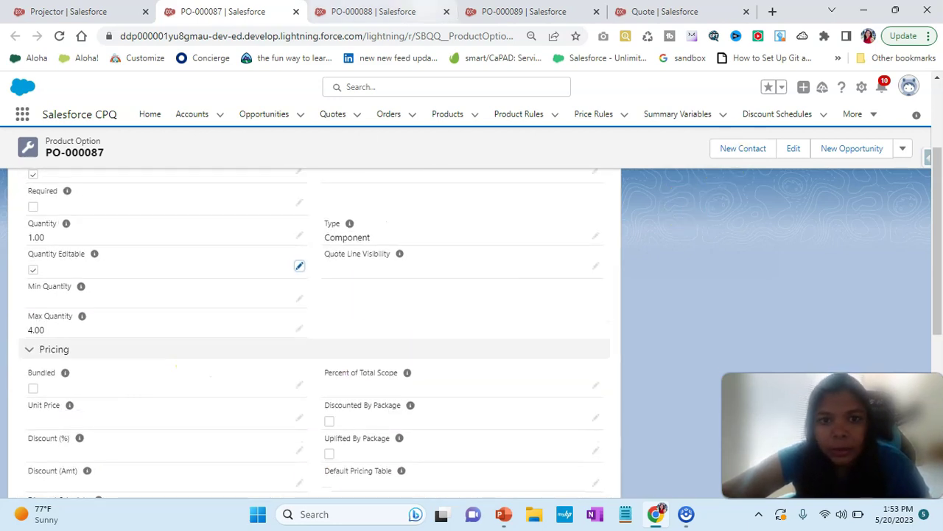
Reload the quote's line editor, search for "projector" and add the Projector product to configure its options again.
{"action": "left_click", "coordinate": [707, 11]}
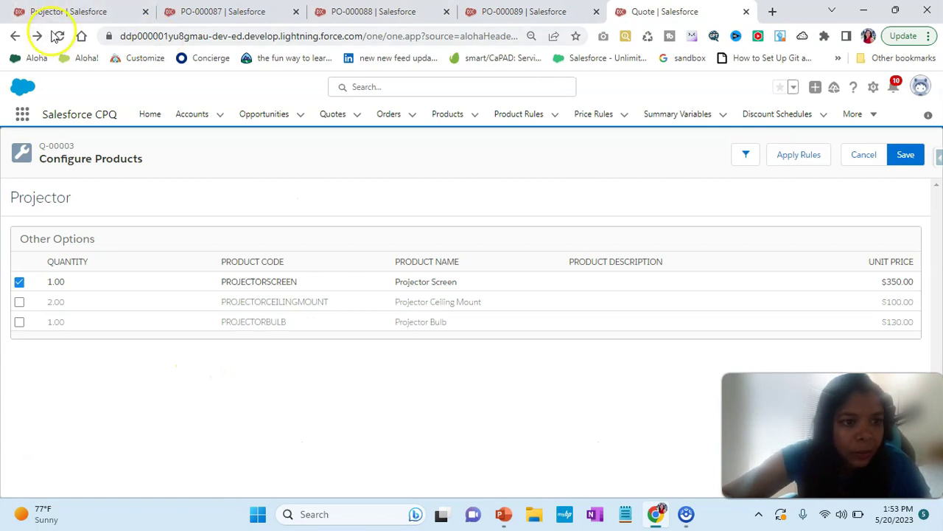
{"action": "left_click", "coordinate": [58, 35]}
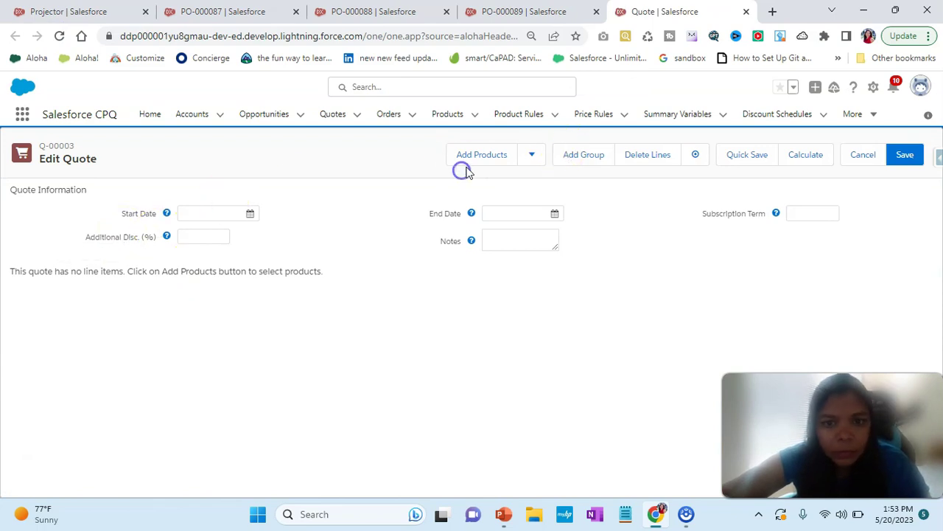
{"action": "left_click", "coordinate": [461, 170]}
{"action": "left_click", "coordinate": [330, 156]}
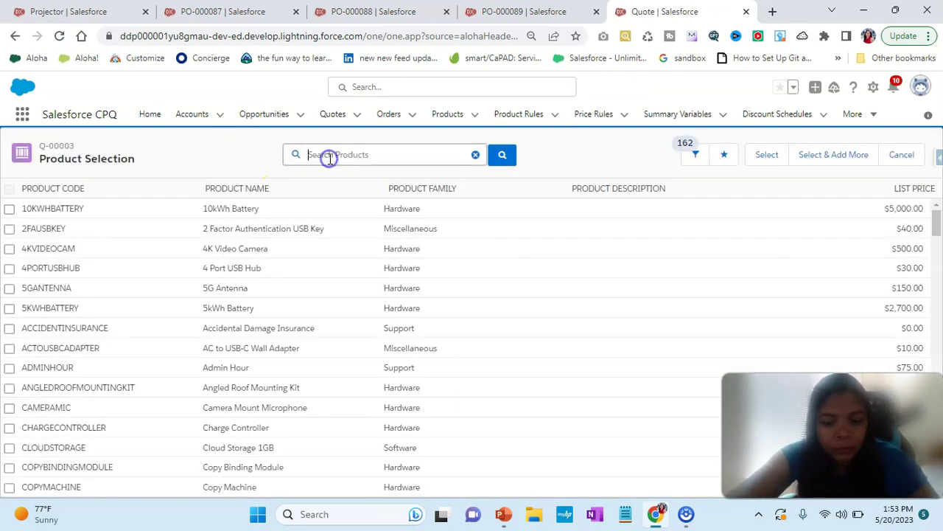
{"action": "key", "text": "Return"}
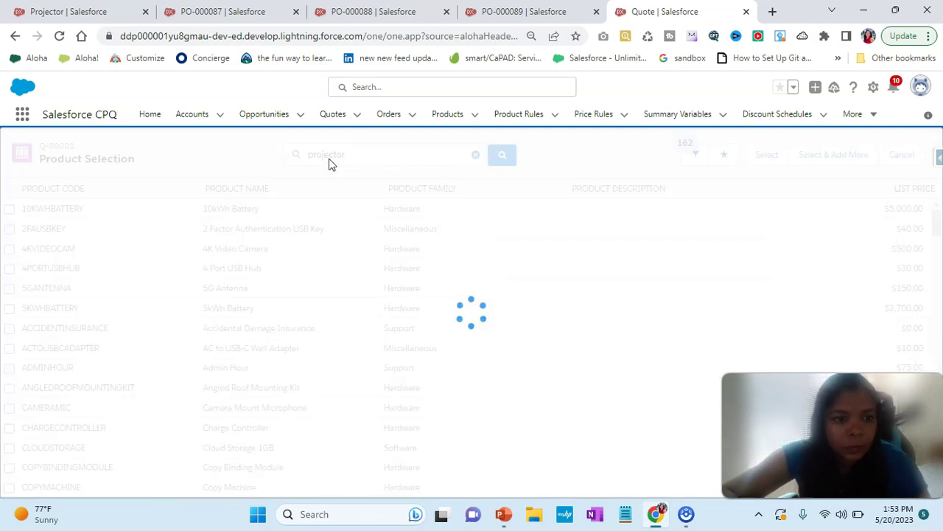
{"action": "left_click", "coordinate": [10, 210]}
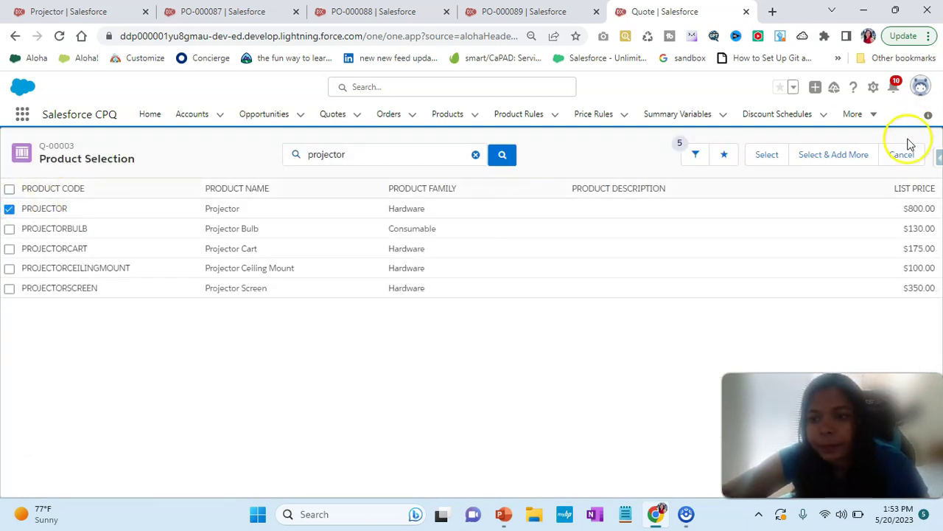
{"action": "left_click", "coordinate": [766, 154]}
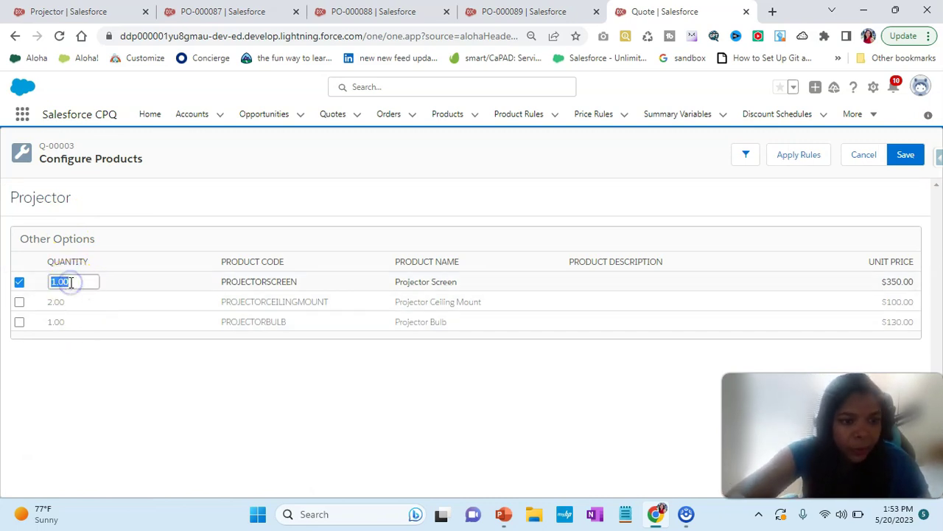
Set the Projector Screen quantity to 6 and try to save the configuration to the quote.
{"action": "key", "text": "BackSpace"}
{"action": "type", "text": "6"}
{"action": "left_click", "coordinate": [361, 414]}
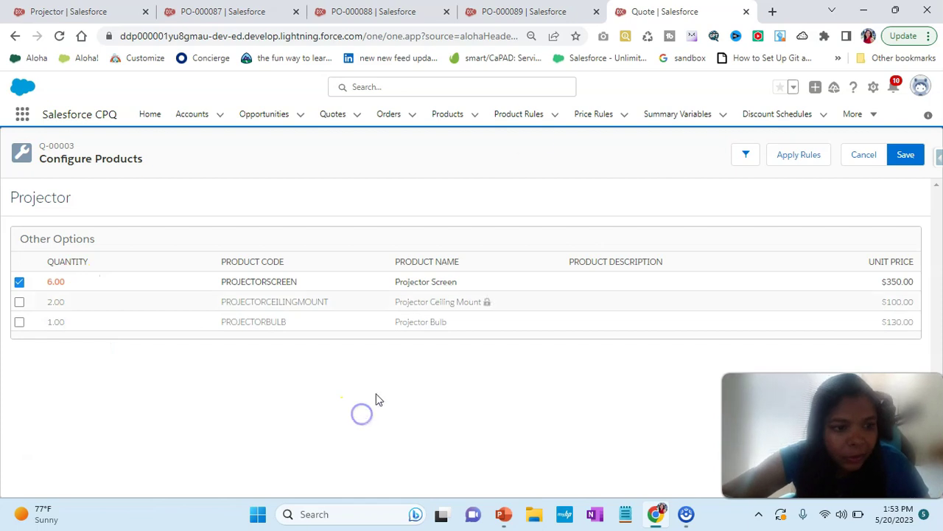
{"action": "left_click", "coordinate": [914, 158]}
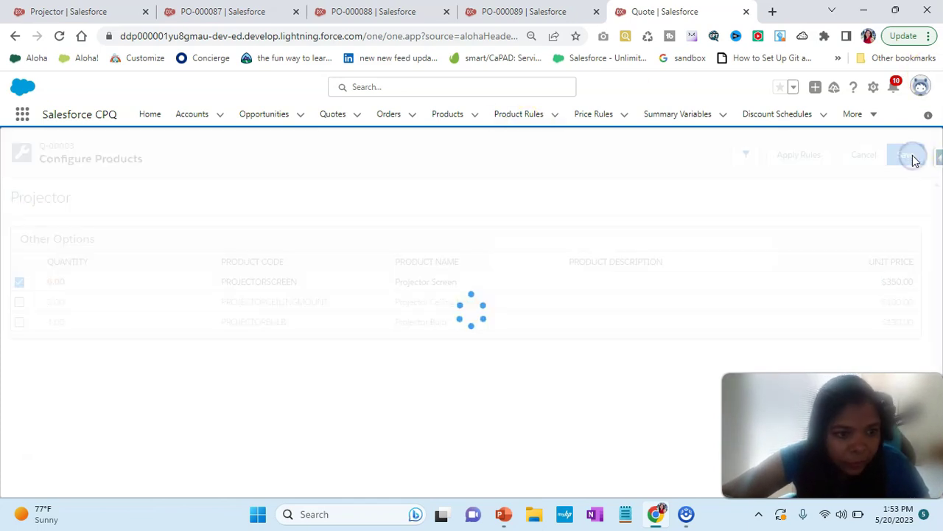
{"action": "triple_click", "coordinate": [488, 145]}
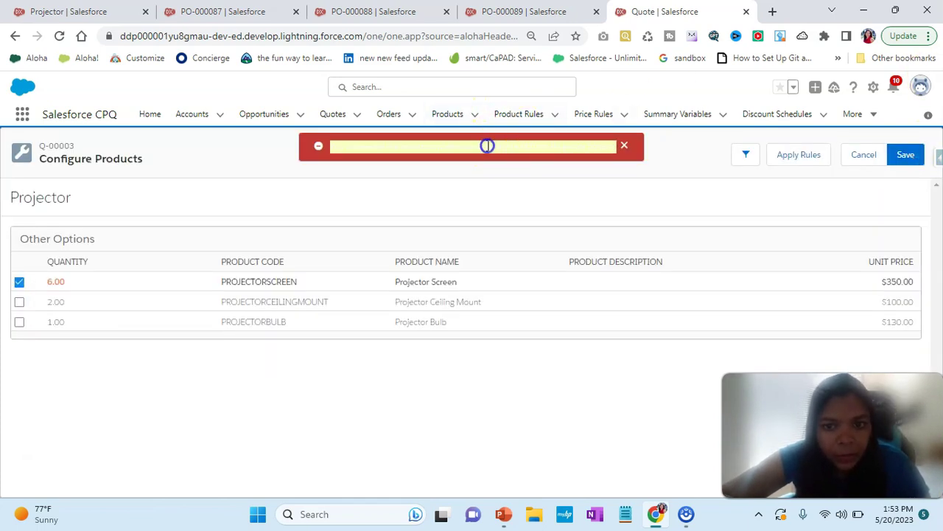
{"action": "left_click", "coordinate": [417, 200]}
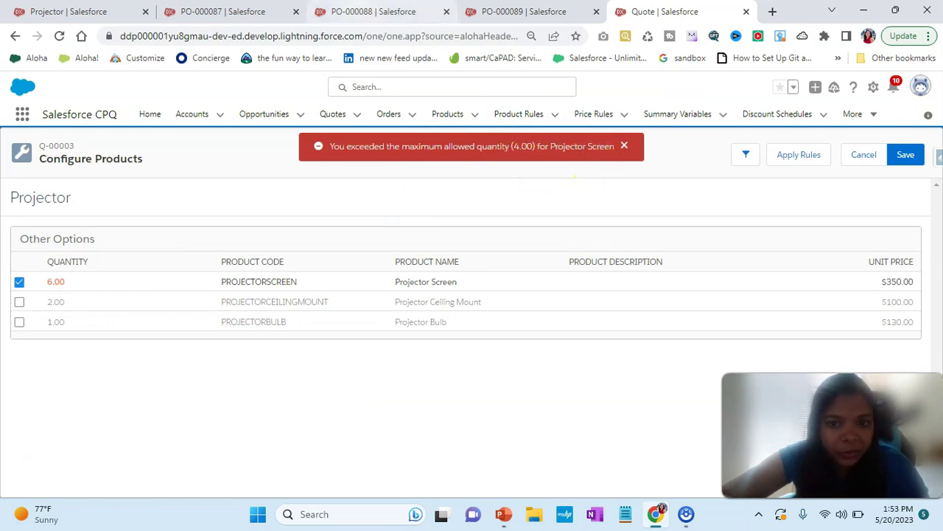
Review the quantity settings on the Projector Screen option record PO-000087.
{"action": "left_click", "coordinate": [372, 11]}
{"action": "key", "text": "ctrl+shift+Tab"}
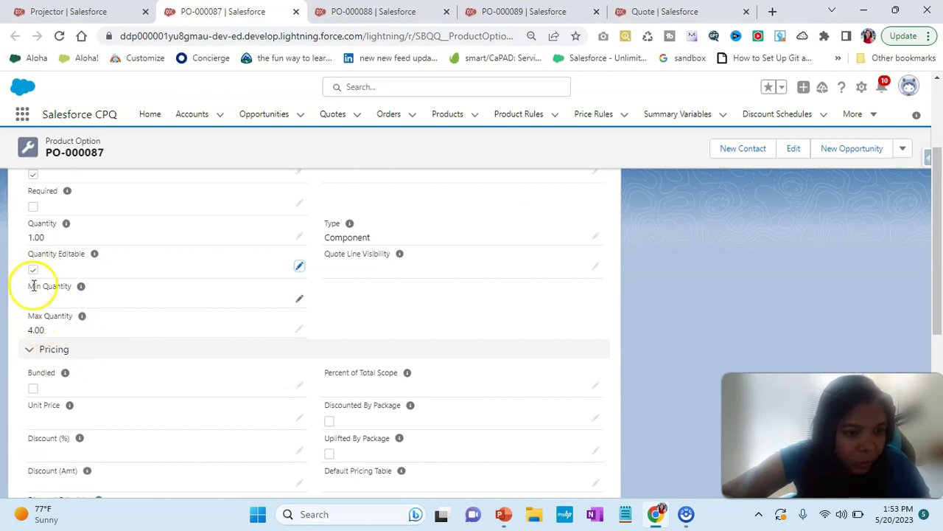
{"action": "scroll", "coordinate": [27, 322], "scroll_direction": "up", "scroll_amount": 2}
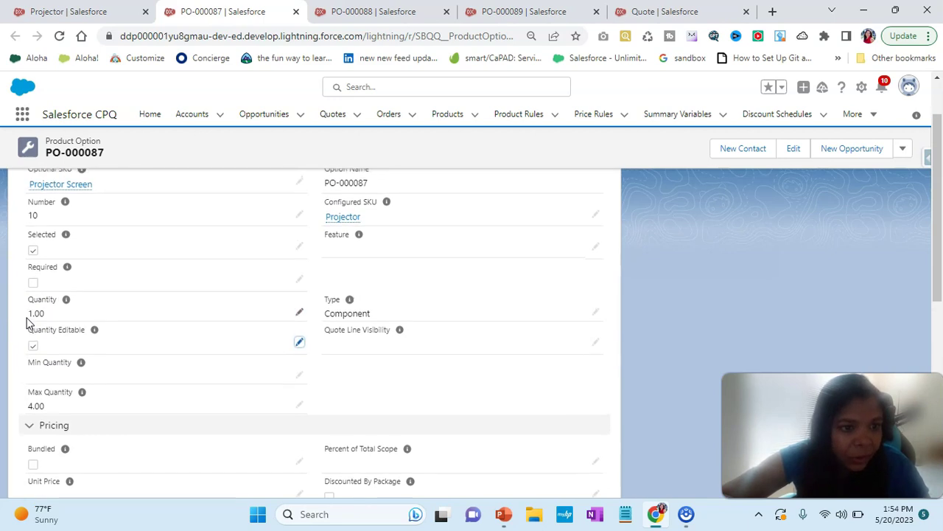
{"action": "scroll", "coordinate": [28, 322], "scroll_direction": "up", "scroll_amount": 1}
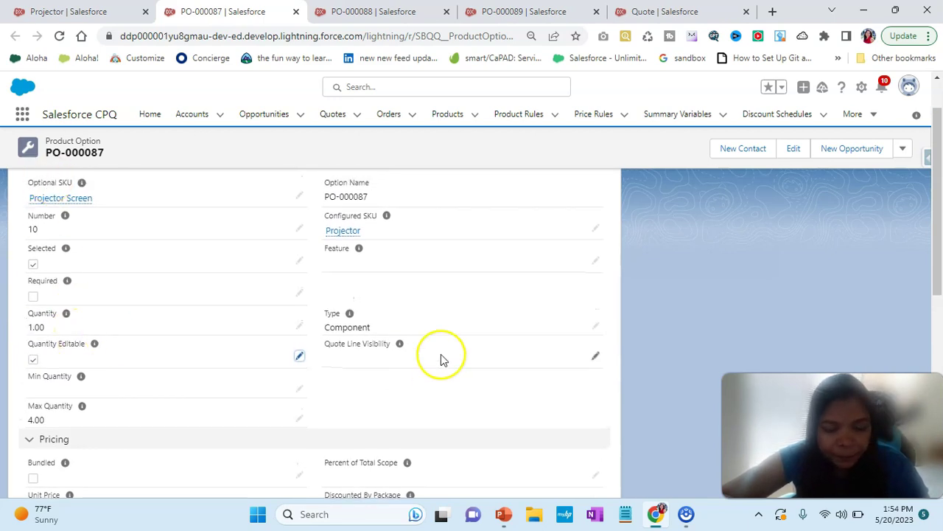
Switch to the PowerPoint slide show and advance to the Product Option - Quote Line Visibility slide.
{"action": "key", "text": "alt+Tab"}
{"action": "key", "text": "alt+Tab"}
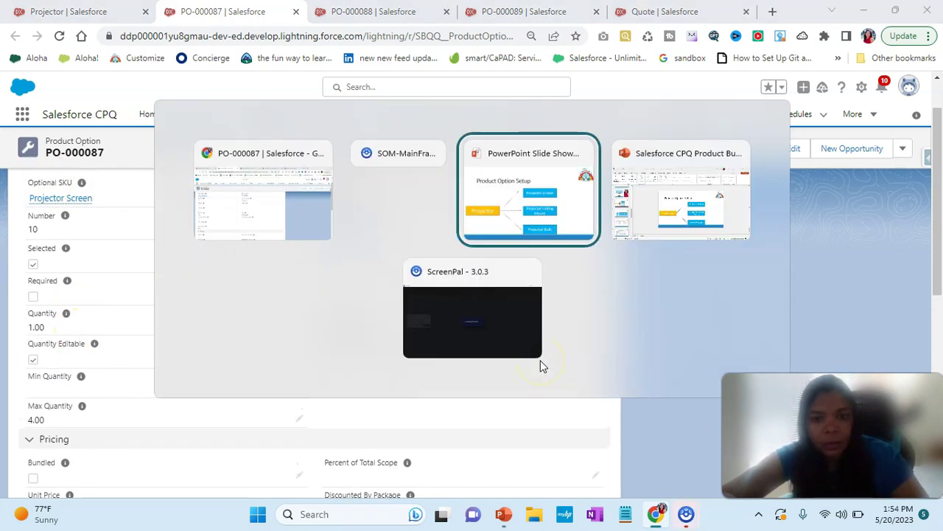
{"action": "left_click", "coordinate": [445, 252]}
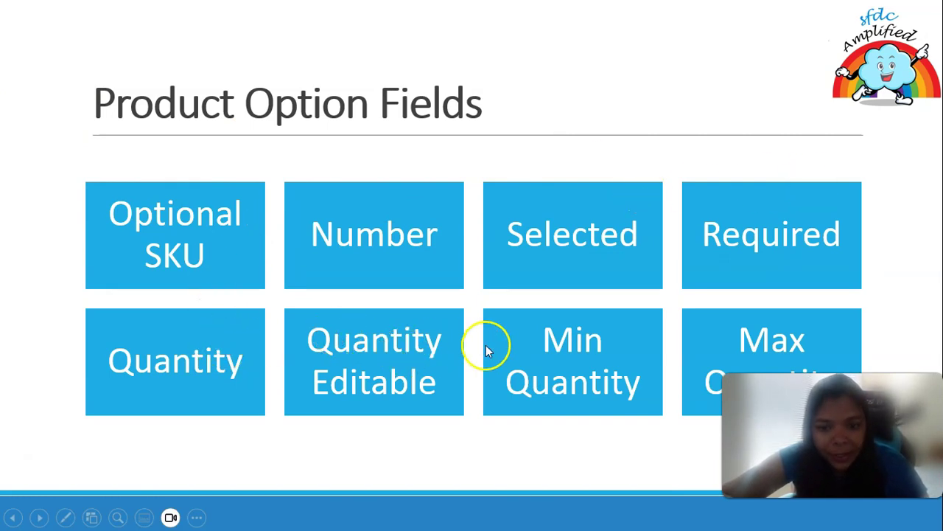
{"action": "left_click", "coordinate": [785, 331]}
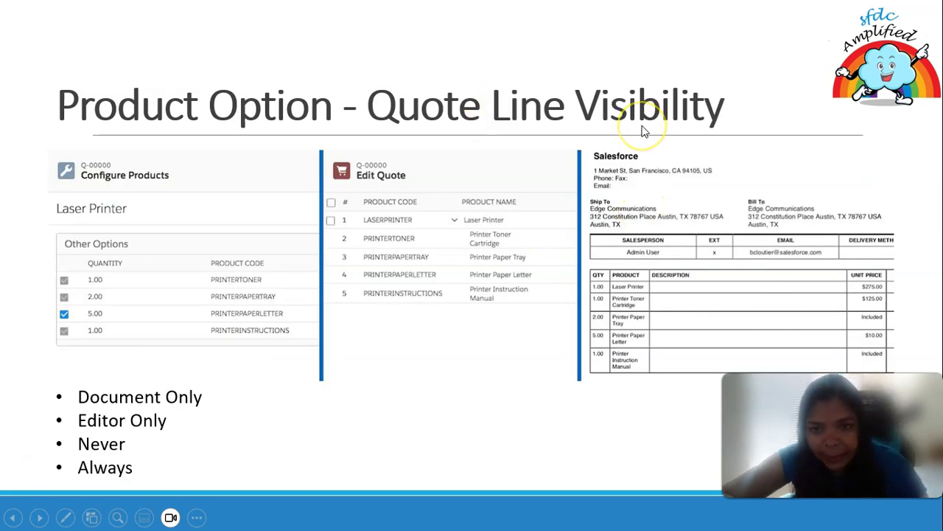
Return to Salesforce in Chrome and open the Projector Screen option's Quote Line Visibility for editing to view its choices.
{"action": "key", "text": "alt+Tab"}
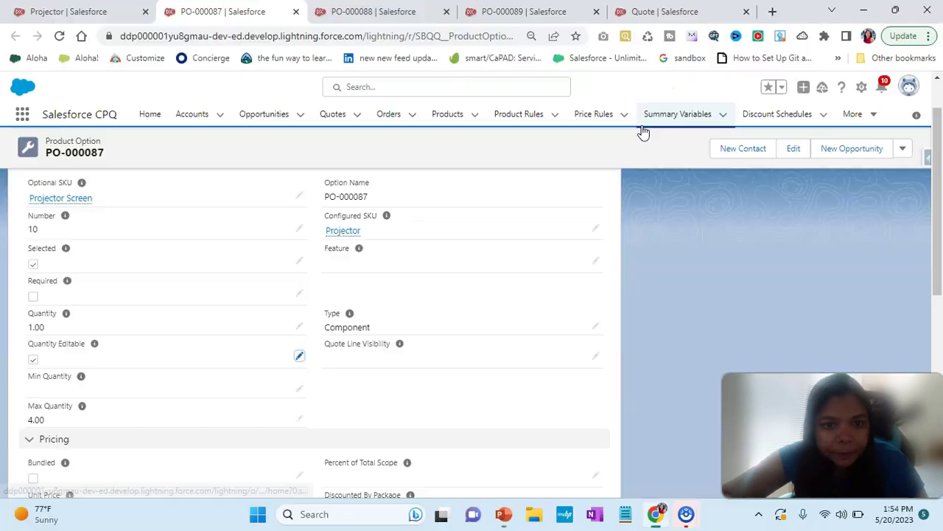
{"action": "scroll", "coordinate": [471, 280], "scroll_direction": "down", "scroll_amount": 2}
{"action": "scroll", "coordinate": [390, 270], "scroll_direction": "up", "scroll_amount": 1}
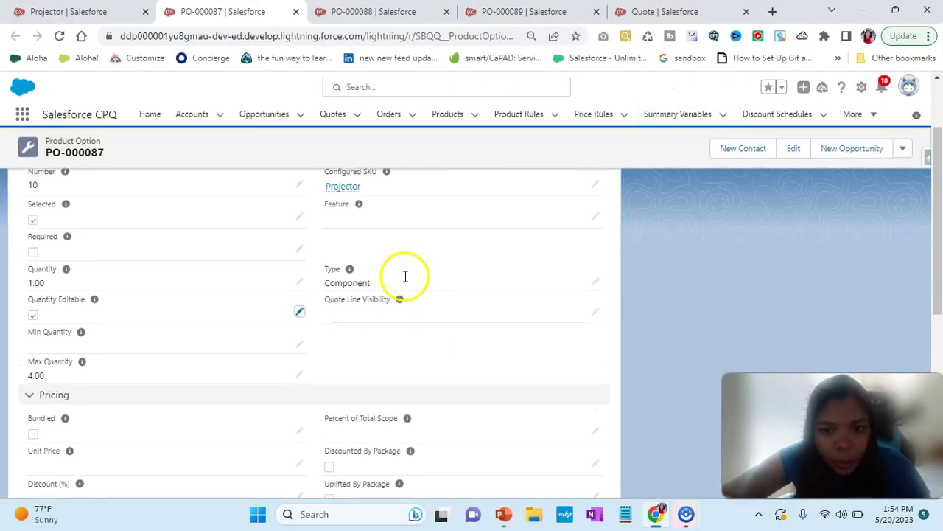
{"action": "left_click", "coordinate": [596, 314]}
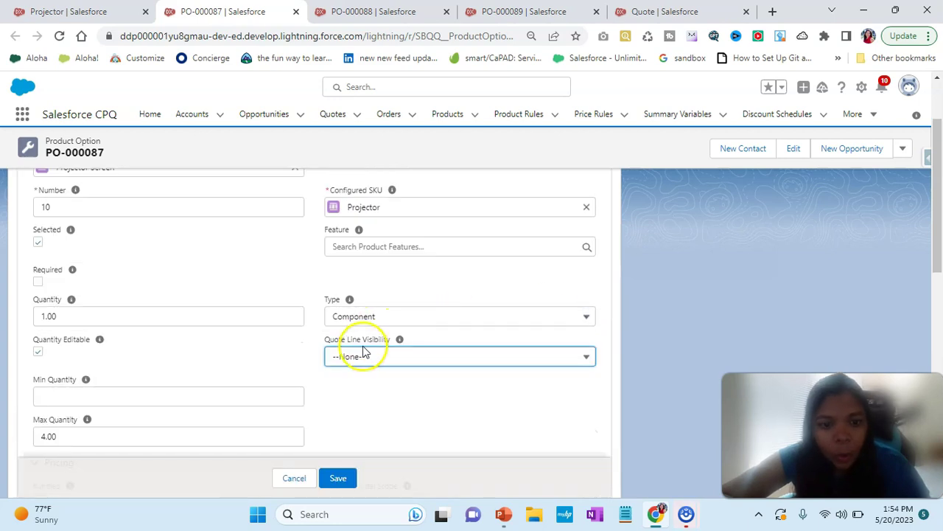
{"action": "left_click", "coordinate": [361, 356]}
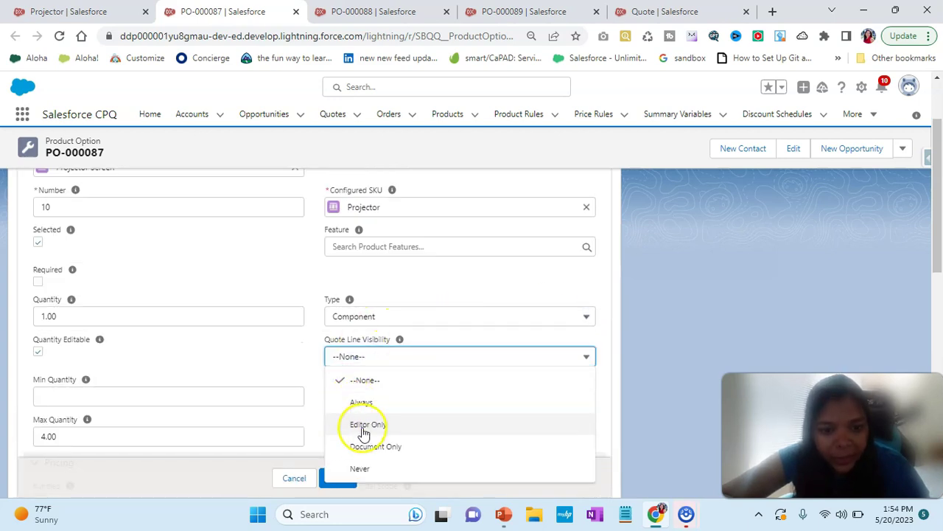
Switch to the PowerPoint slide show to review the Quote Line Visibility slide and come back to Salesforce in Chrome.
{"action": "key", "text": "alt+Tab"}
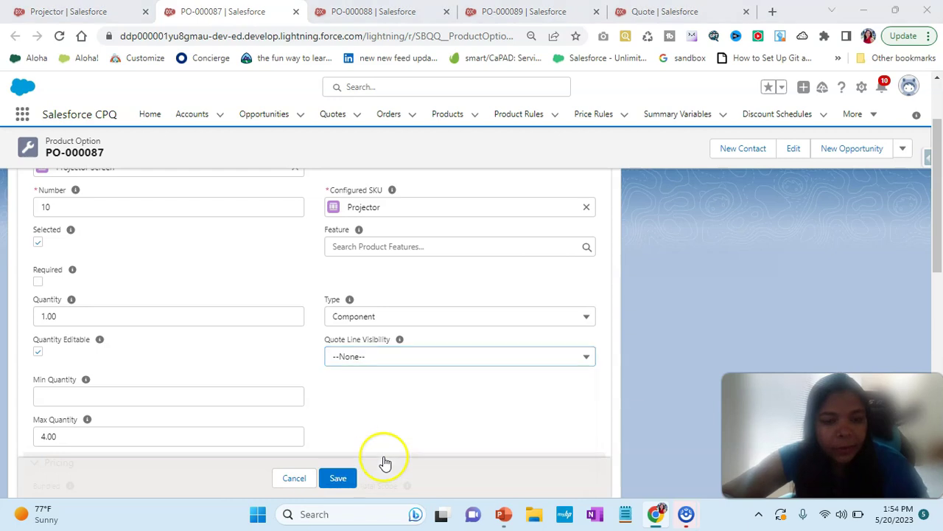
{"action": "key", "text": "alt+Tab"}
{"action": "key", "text": "alt+shift+Tab"}
{"action": "key", "text": "alt+shift+Tab"}
{"action": "key", "text": "alt+Tab"}
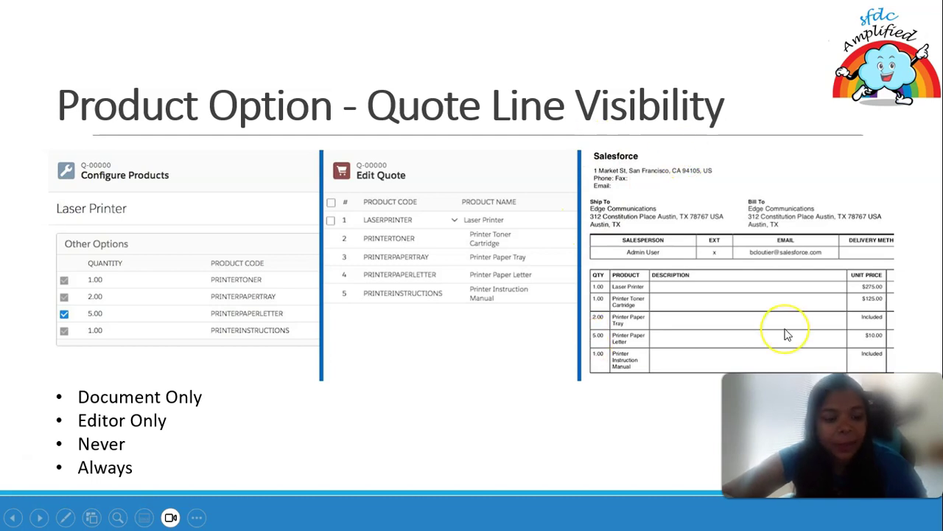
{"action": "key", "text": "alt+Tab"}
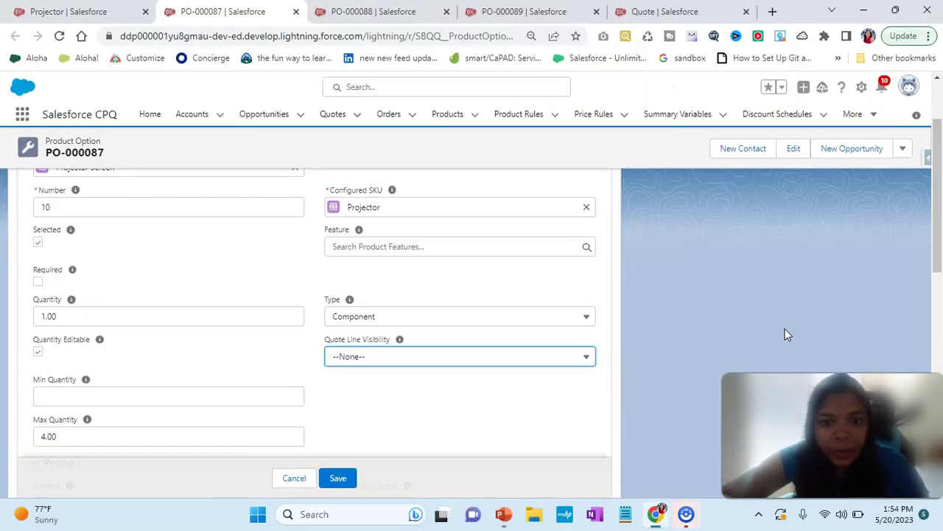
Open the Quotes list in a new browser tab and bring up the record of quote Q-00003.
{"action": "left_click", "coordinate": [433, 11]}
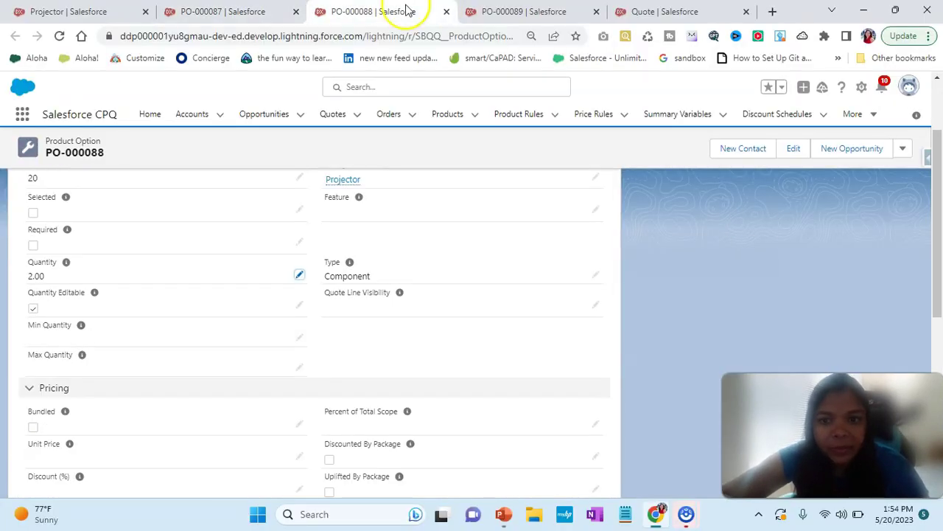
{"action": "scroll", "coordinate": [499, 231], "scroll_direction": "up", "scroll_amount": 2}
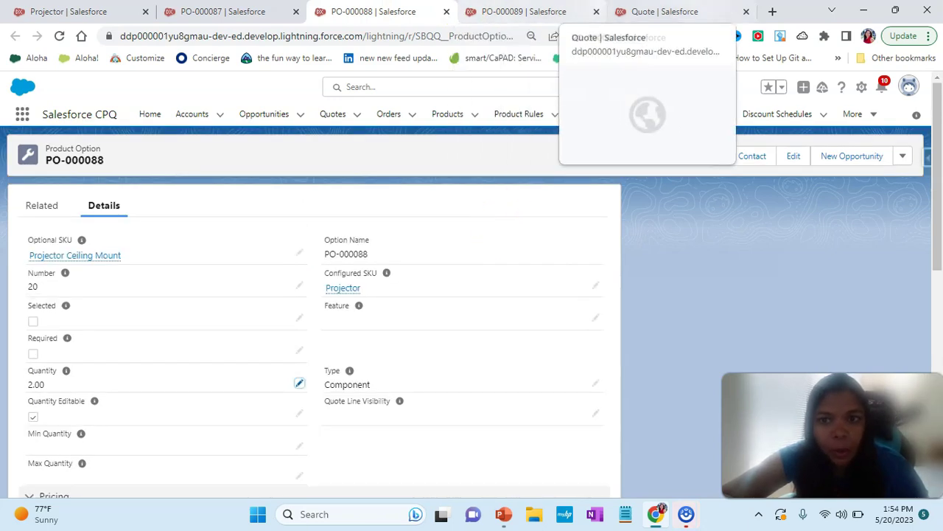
{"action": "left_click", "coordinate": [664, 11]}
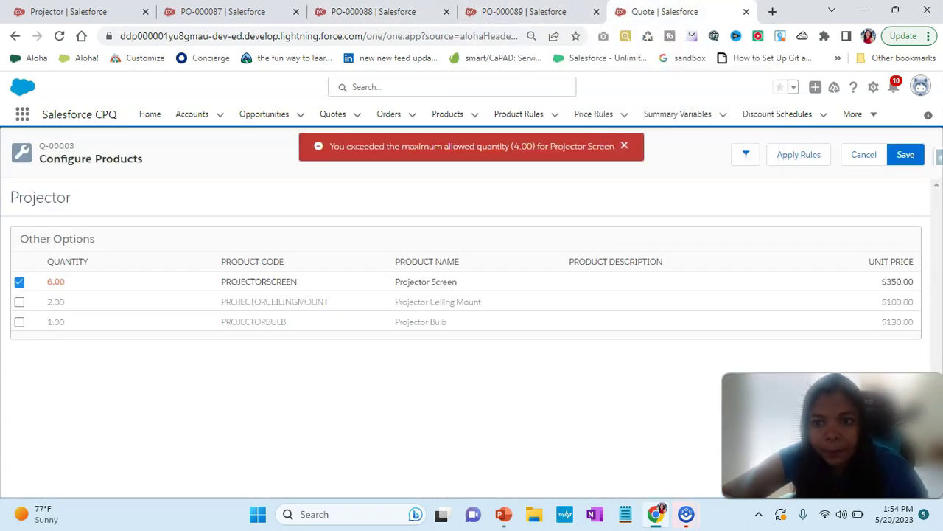
{"action": "right_click", "coordinate": [321, 115]}
{"action": "left_click", "coordinate": [342, 123]}
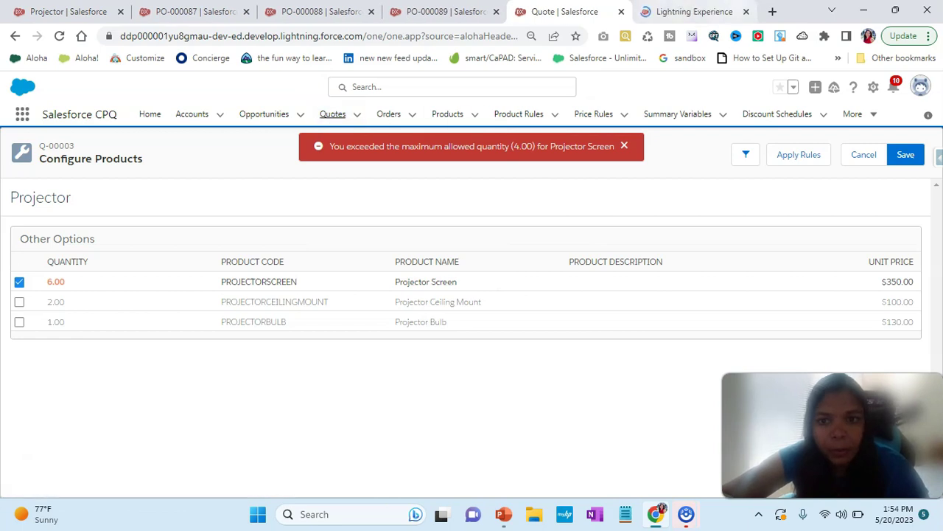
{"action": "left_click", "coordinate": [692, 11]}
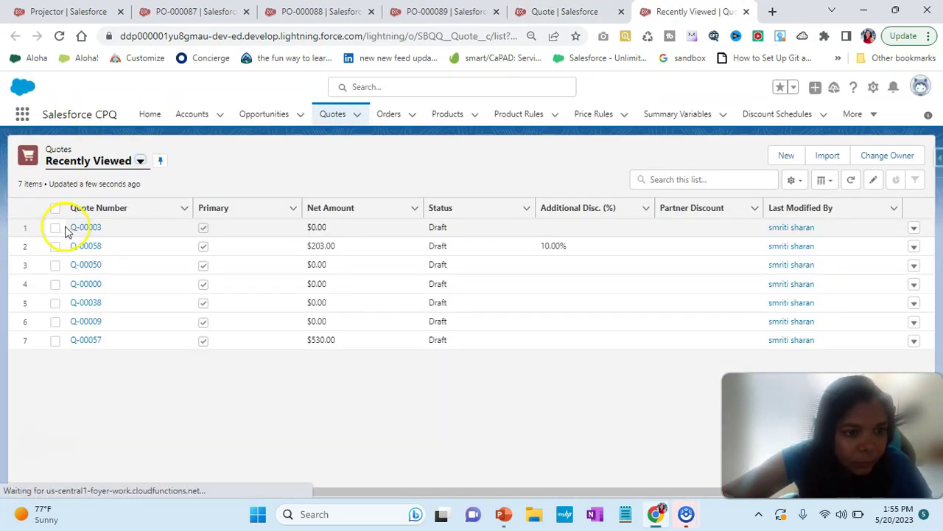
{"action": "left_click", "coordinate": [78, 227]}
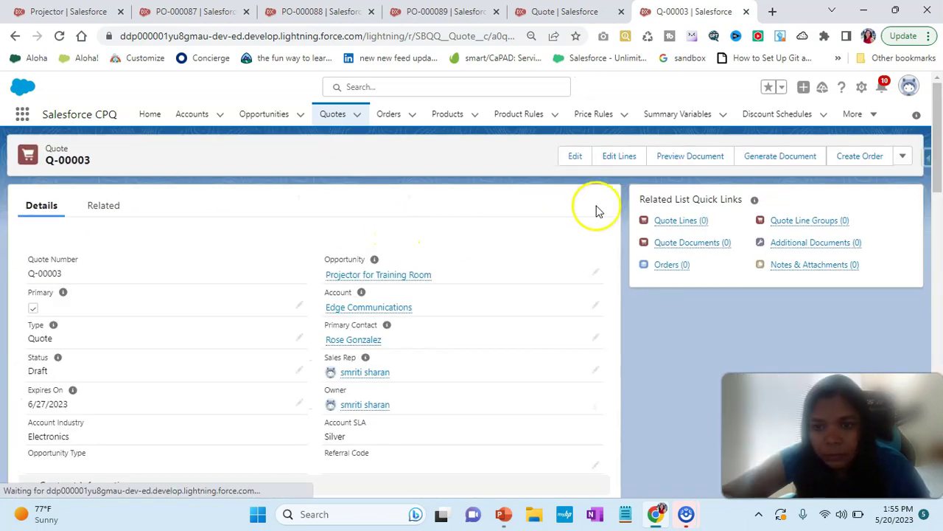
Start generating a document for quote Q-00003 and look through its preview with the Training Sample template.
{"action": "left_click", "coordinate": [767, 159]}
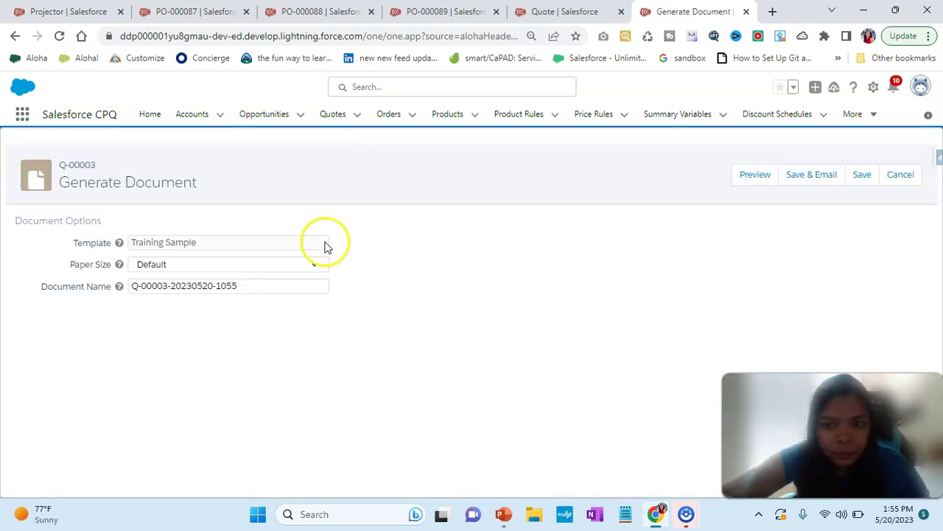
{"action": "left_click", "coordinate": [759, 177]}
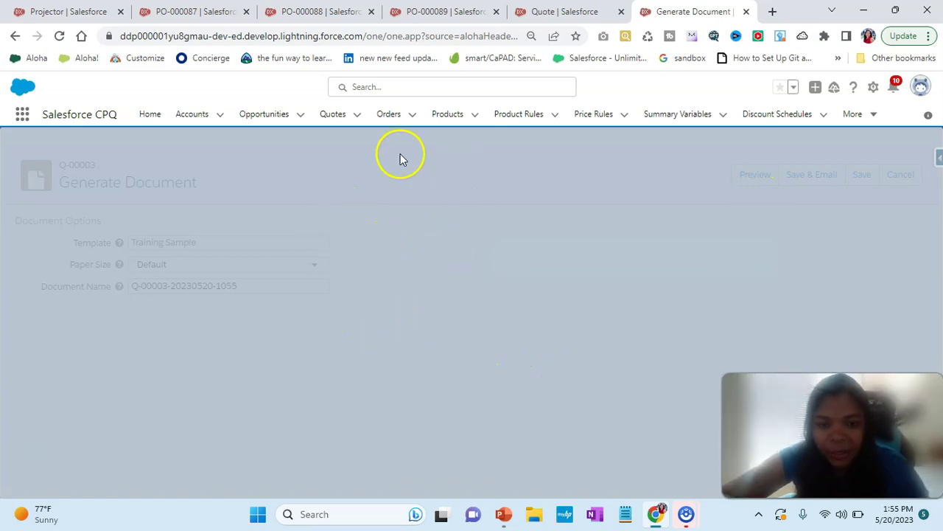
{"action": "scroll", "coordinate": [527, 378], "scroll_direction": "down", "scroll_amount": 1}
{"action": "scroll", "coordinate": [527, 378], "scroll_direction": "down", "scroll_amount": 4}
{"action": "scroll", "coordinate": [527, 378], "scroll_direction": "up", "scroll_amount": 5}
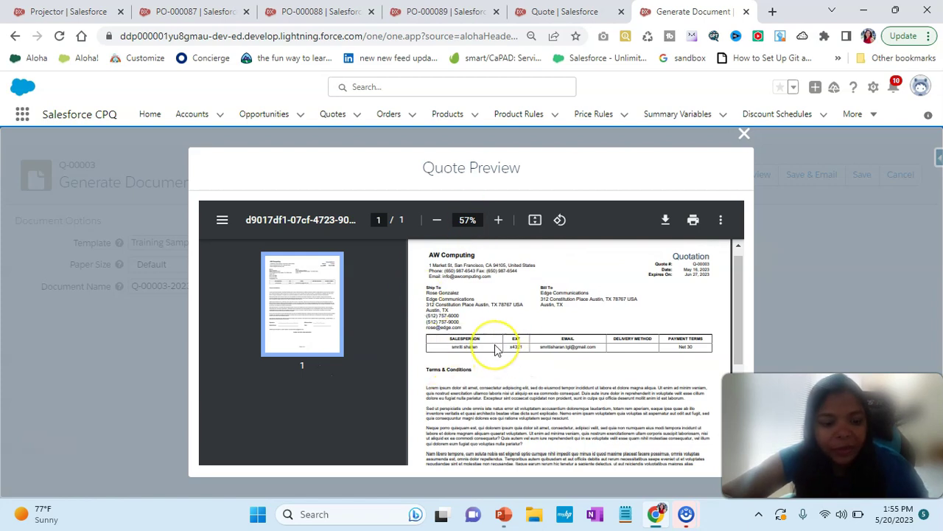
Switch back to the PowerPoint slide show to compare the document preview with the Quote Line Visibility slide.
{"action": "key", "text": "alt+Tab"}
{"action": "key", "text": "alt+Tab"}
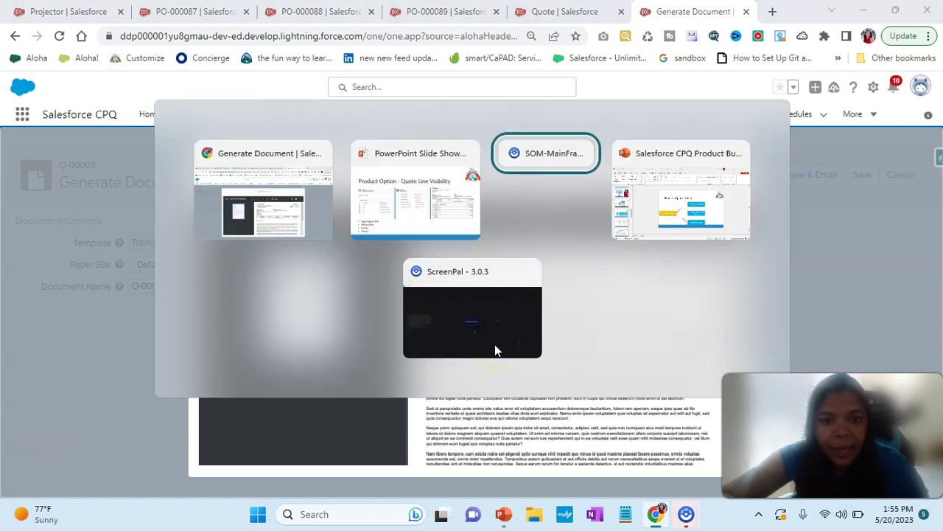
{"action": "key", "text": "alt+shift+Tab"}
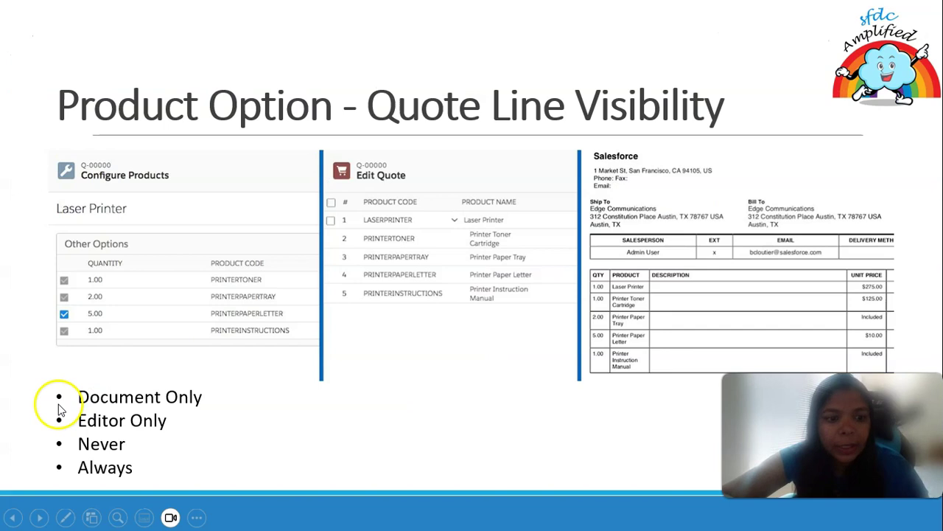